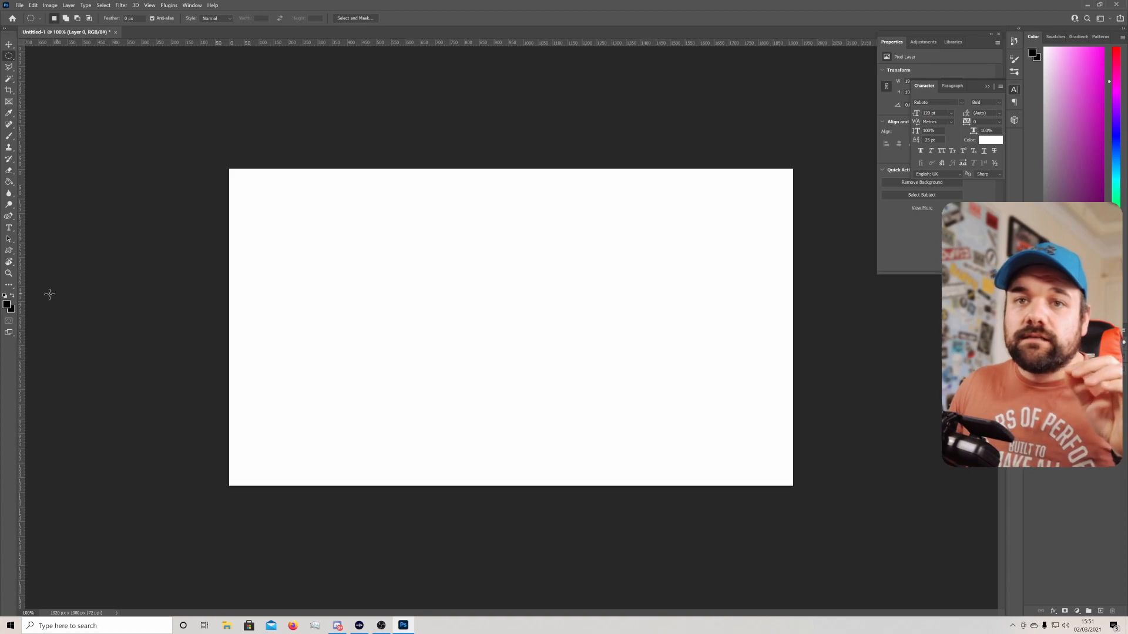
# - Confirm black as the background colour and fill the blank white canvas with black using the Paint Bucket
pyautogui.click(12, 310)
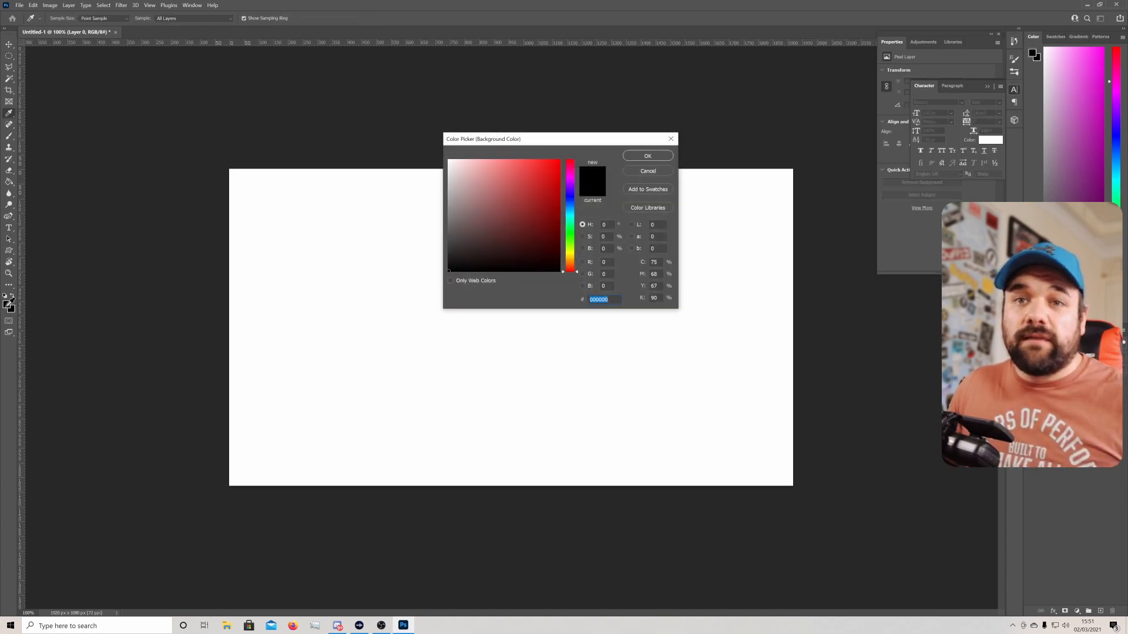
pyautogui.click(647, 156)
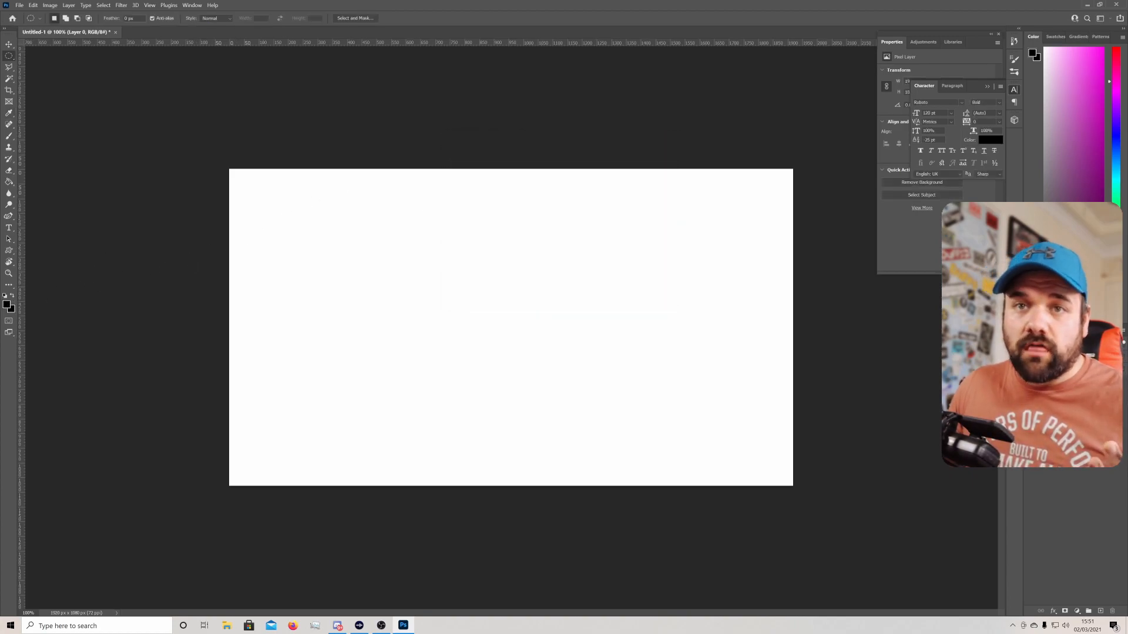
pyautogui.click(9, 182)
pyautogui.click(327, 264)
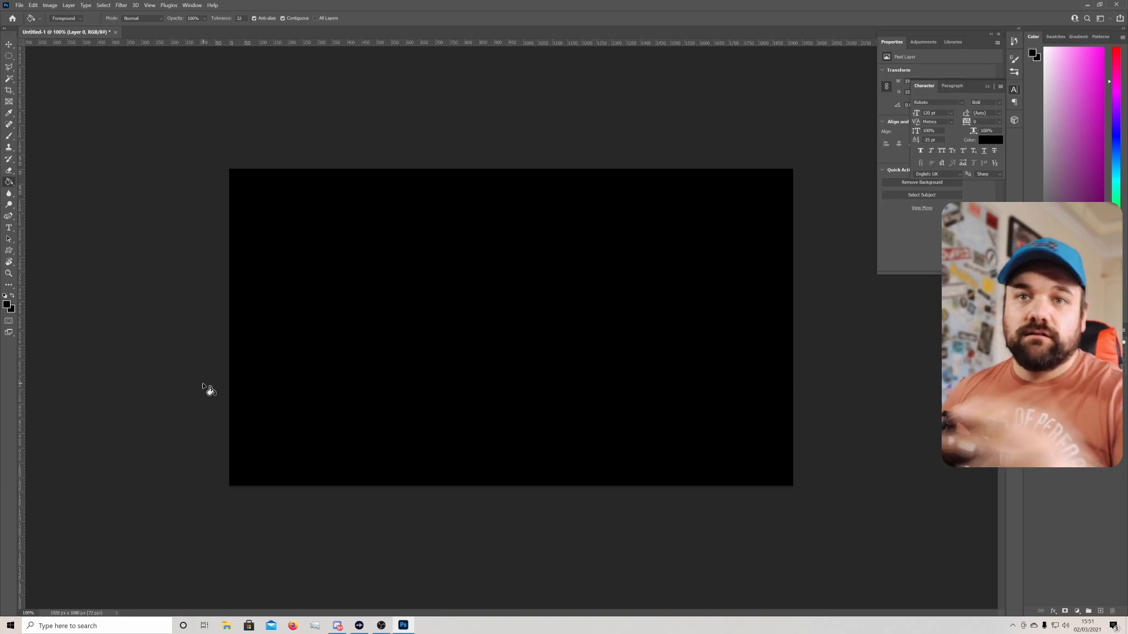
# - Free-transform the black layer to show its midpoints and place vertical and horizontal guides through the canvas centre
pyautogui.hotkey('ctrl', 't')
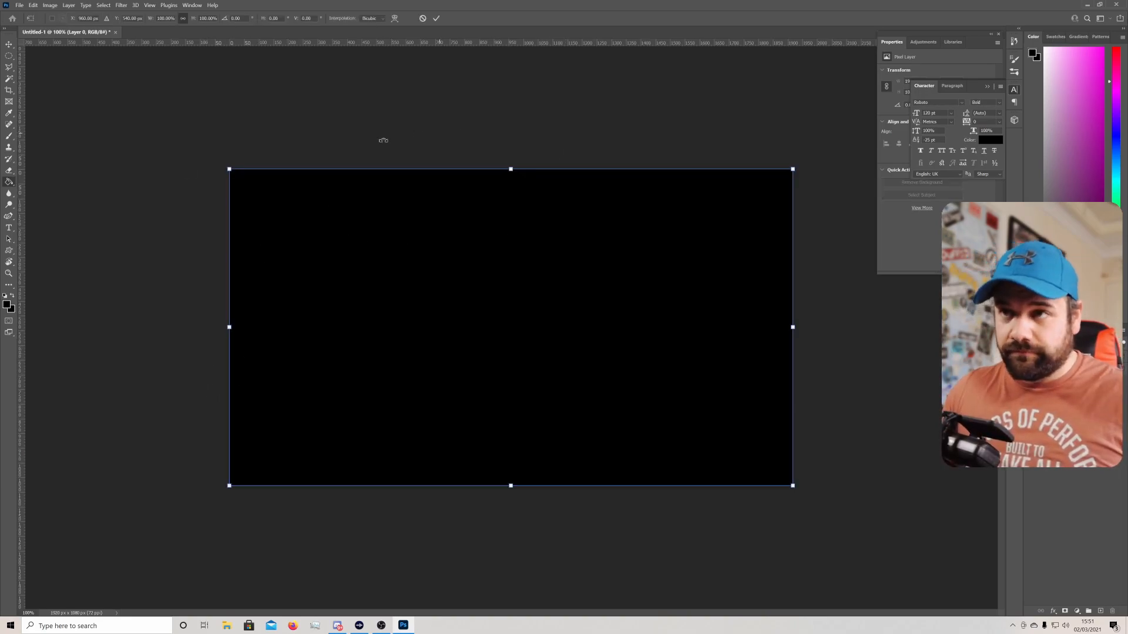
pyautogui.moveTo(21, 225); pyautogui.dragTo(511, 228)
pyautogui.moveTo(558, 37); pyautogui.dragTo(549, 327)
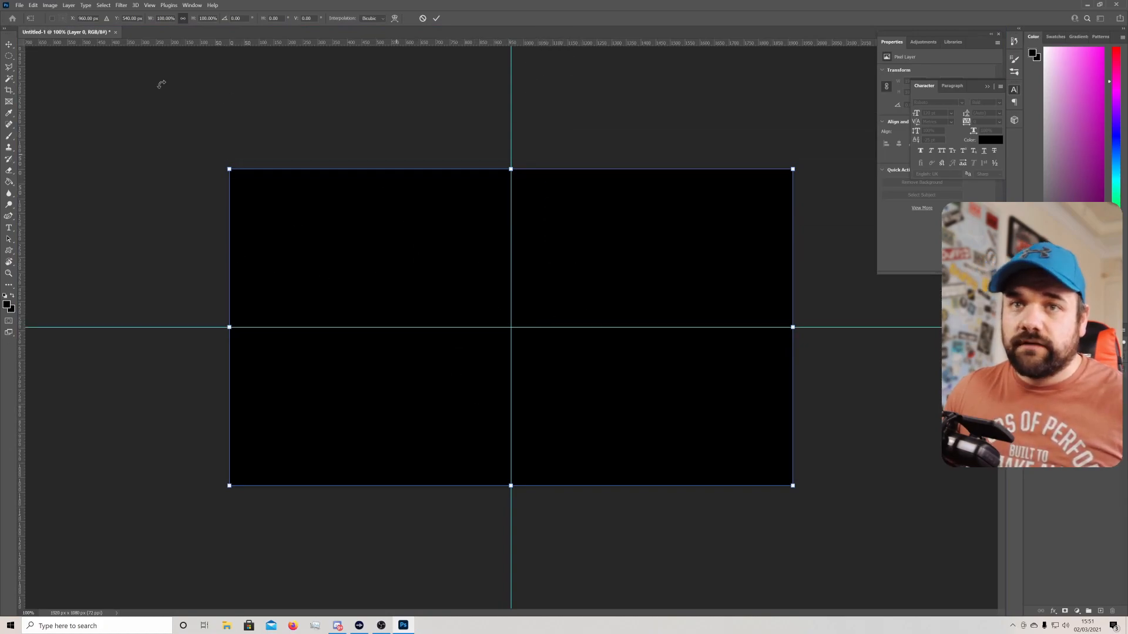
pyautogui.click(10, 252)
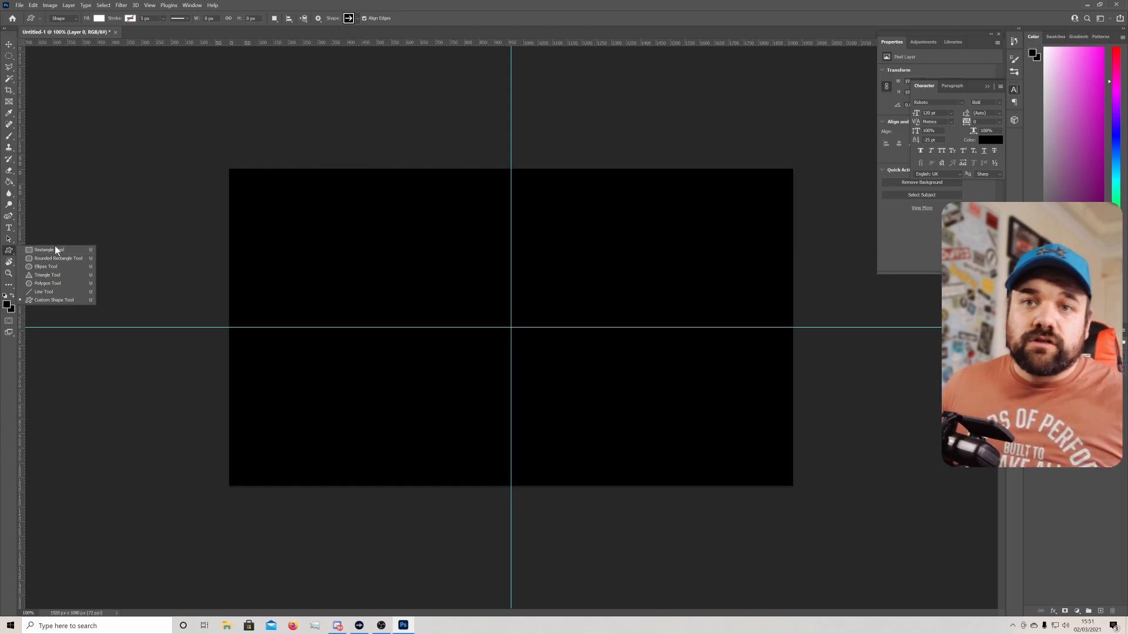
# - Make a circular selection centred on the guide crossing, almost as tall as the canvas, with the Elliptical Marquee tool
pyautogui.click(9, 56)
pyautogui.rightClick(10, 56)
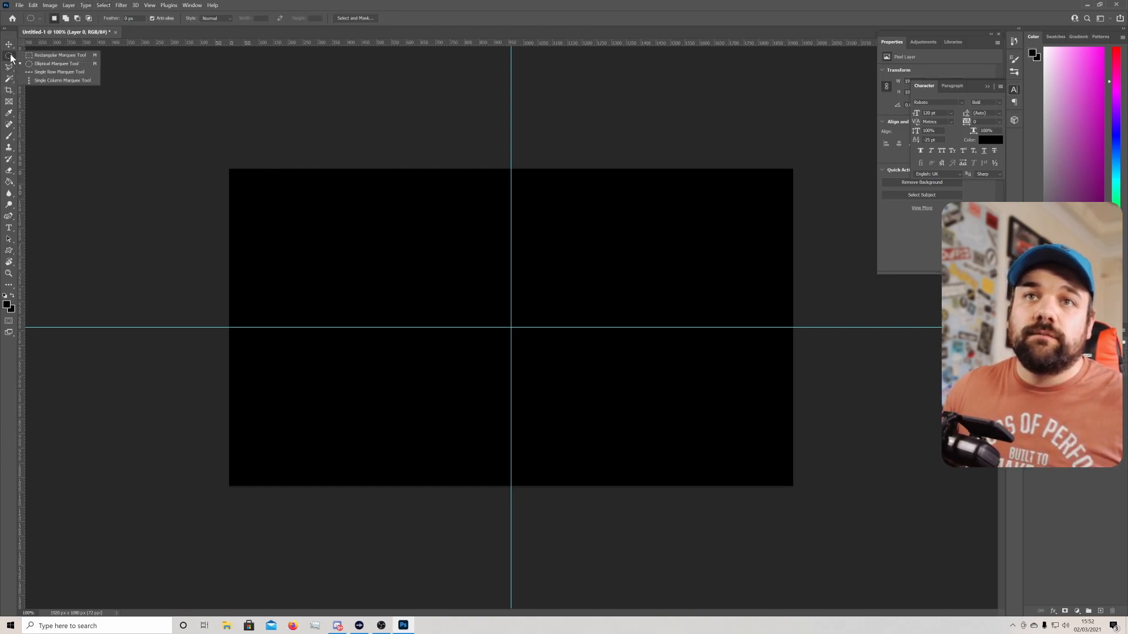
pyautogui.click(59, 66)
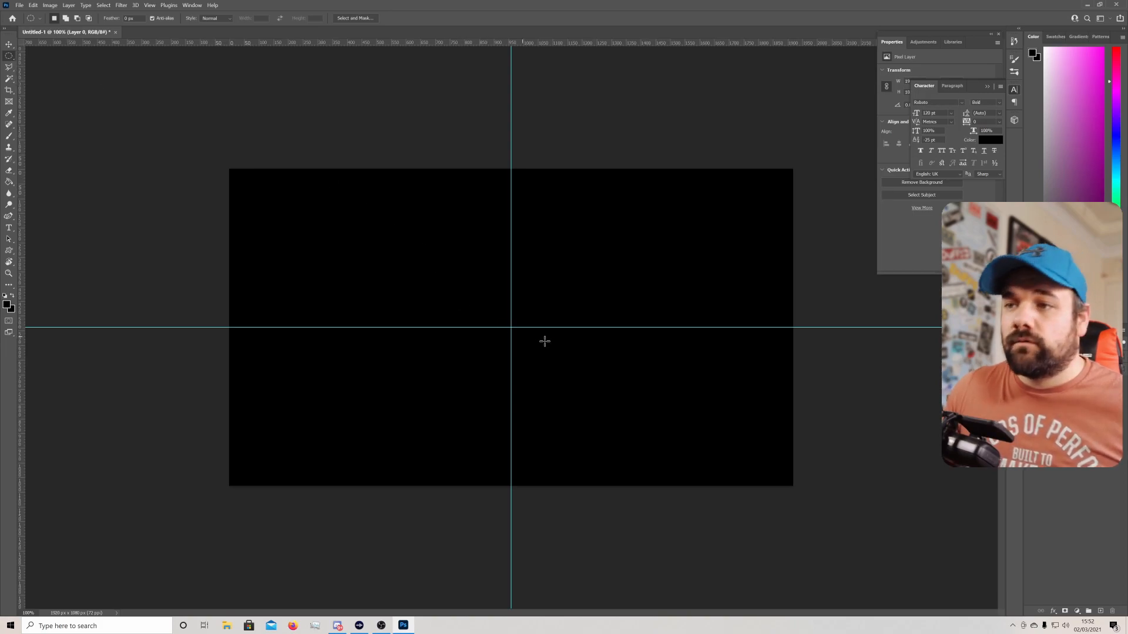
pyautogui.moveTo(521, 325); pyautogui.dragTo(767, 174)
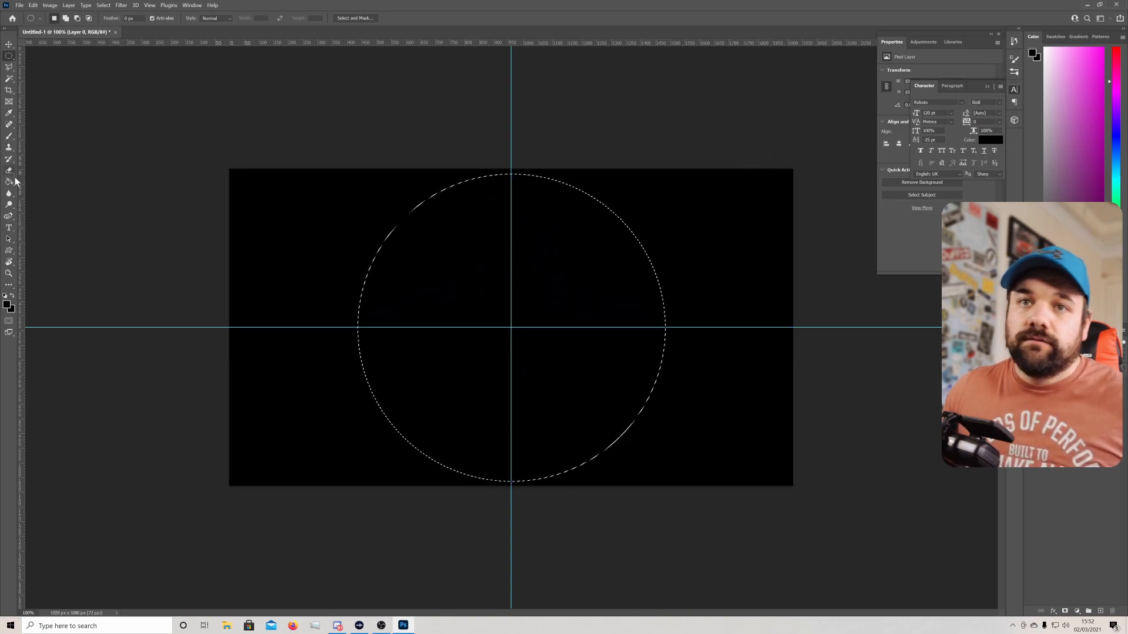
# - Set the foreground colour to white, fill the circular selection with it using the Paint Bucket, and deselect
pyautogui.click(5, 296)
pyautogui.click(11, 296)
pyautogui.click(9, 184)
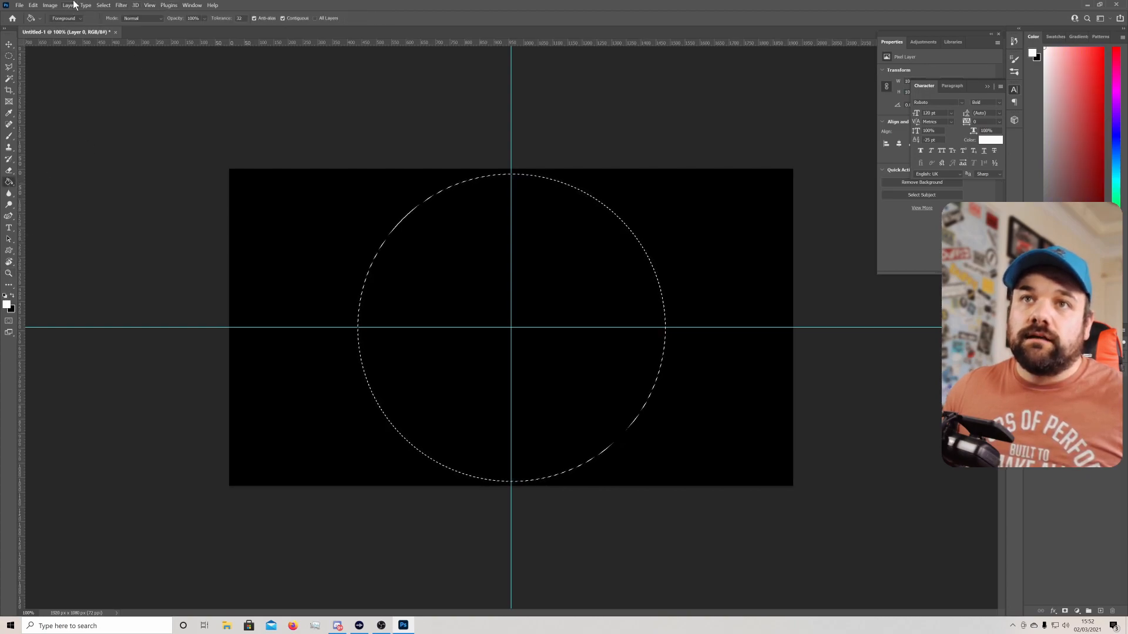
pyautogui.click(568, 295)
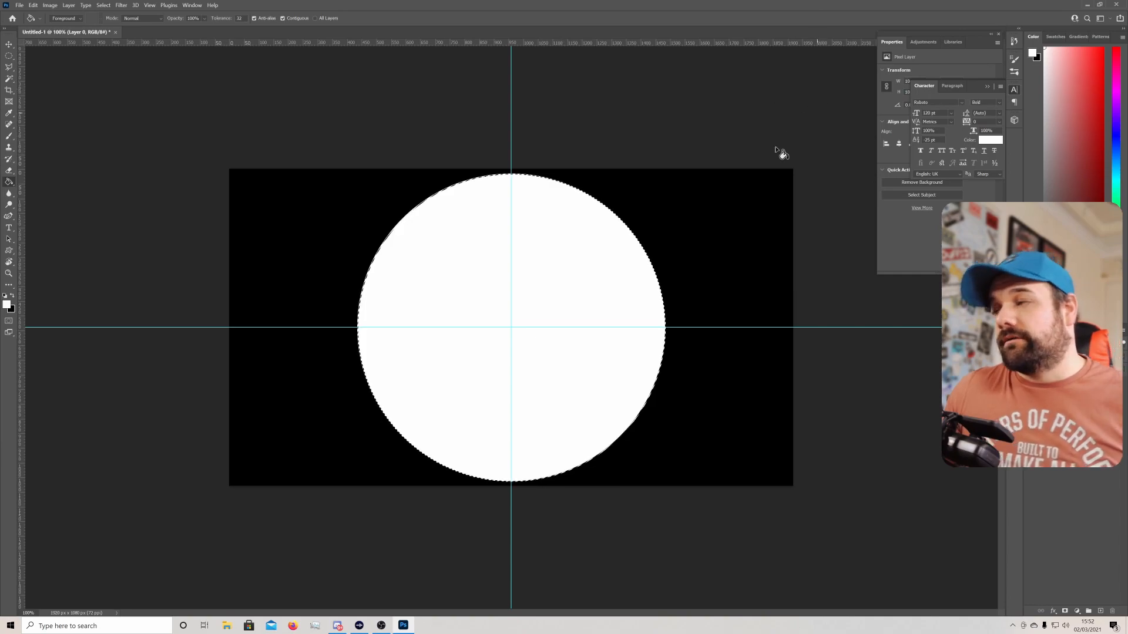
pyautogui.hotkey('ctrl', 'd')
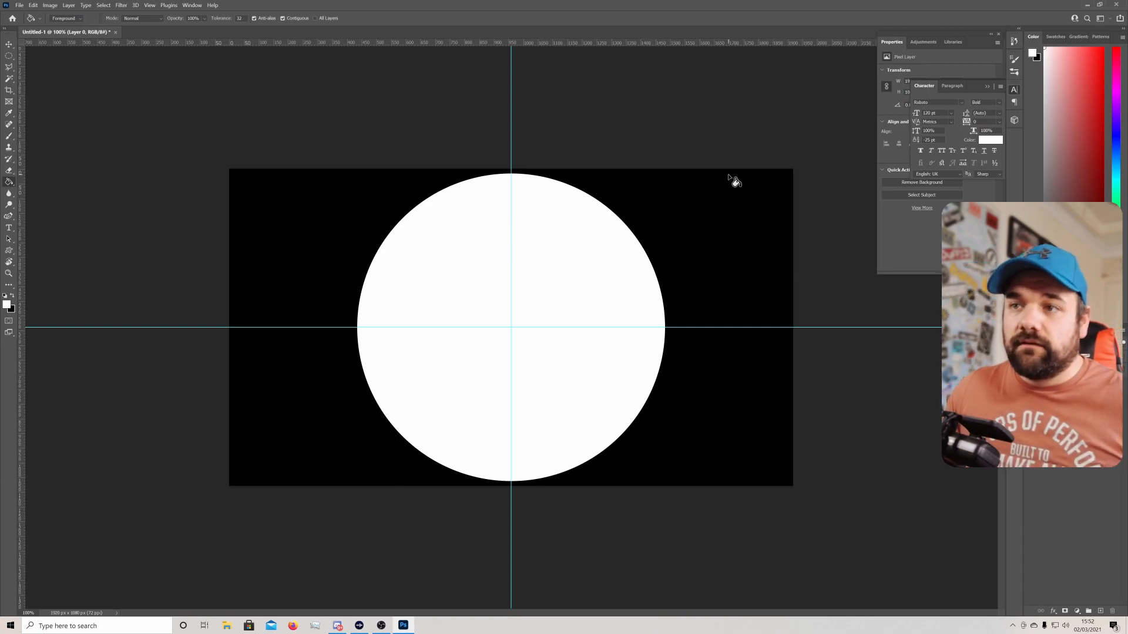
# - Place fresh vertical and horizontal guides on the midpoints of the plain black layer
pyautogui.moveTo(477, 218); pyautogui.dragTo(512, 217)
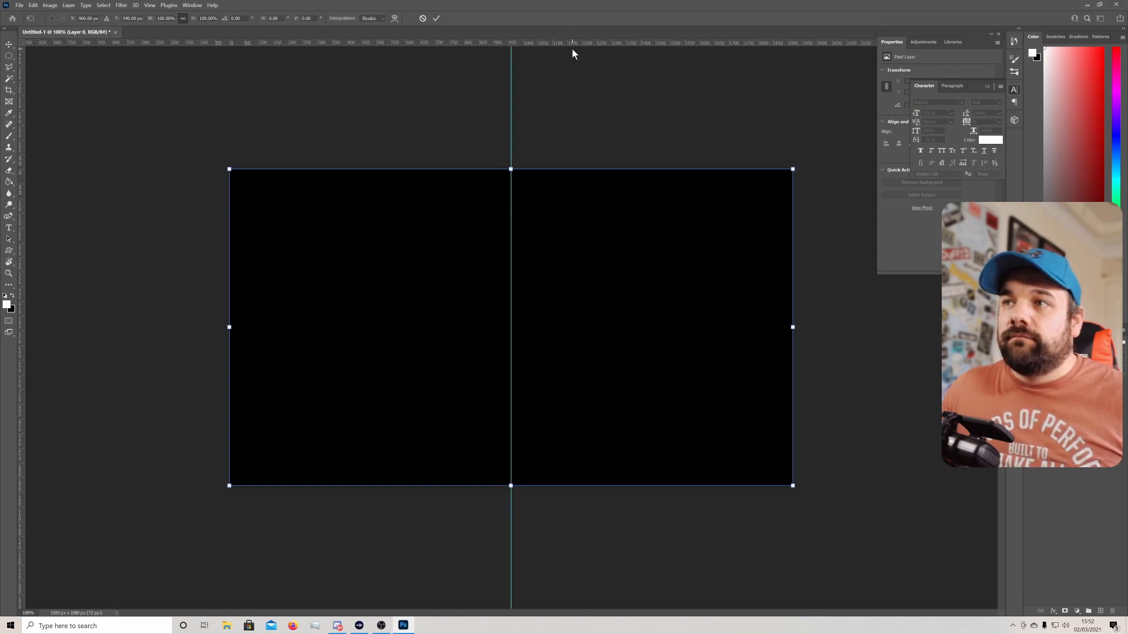
pyautogui.moveTo(571, 43); pyautogui.dragTo(597, 327)
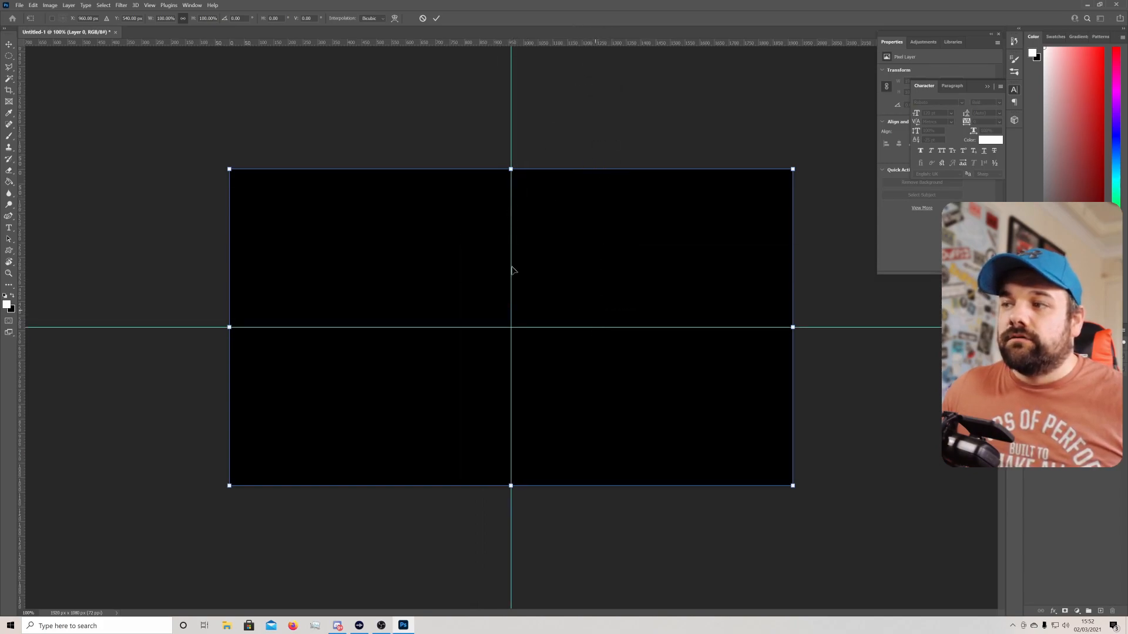
# - Choose the upward rounded arrow in a square frame from the rounded arrows set for the Custom Shape tool
pyautogui.click(9, 252)
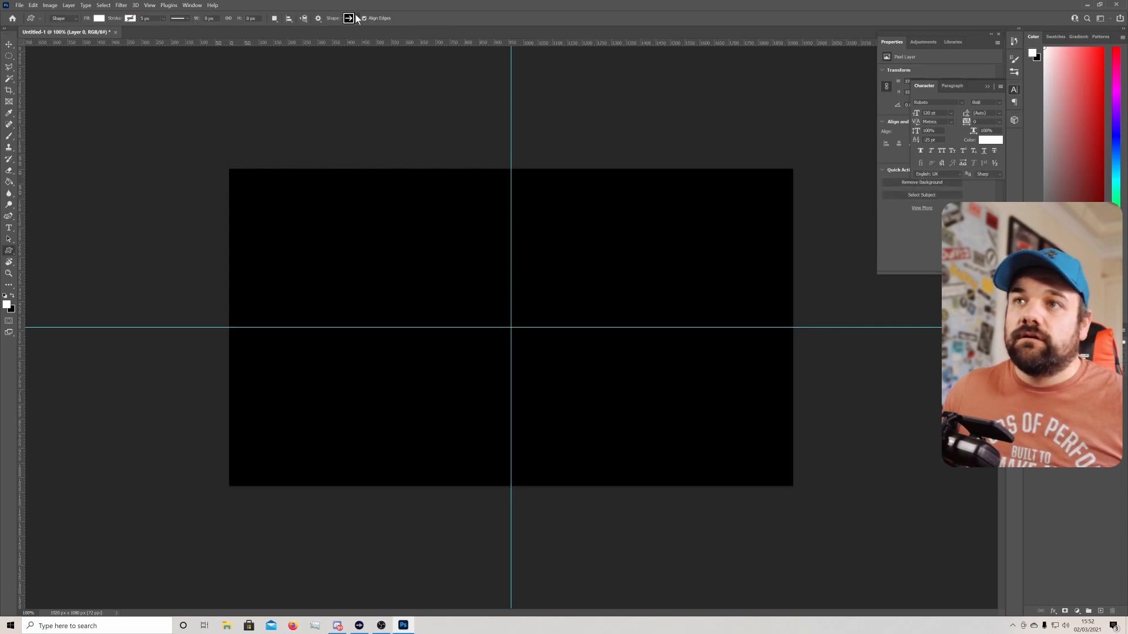
pyautogui.click(357, 19)
pyautogui.scroll(-3, 329, 59)
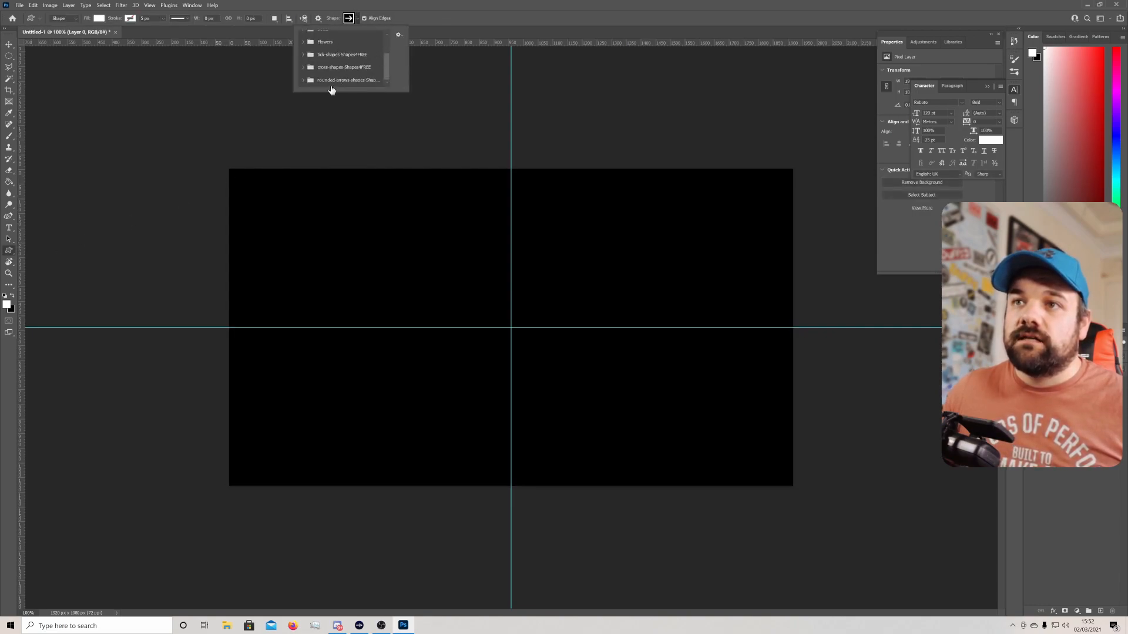
pyautogui.click(339, 81)
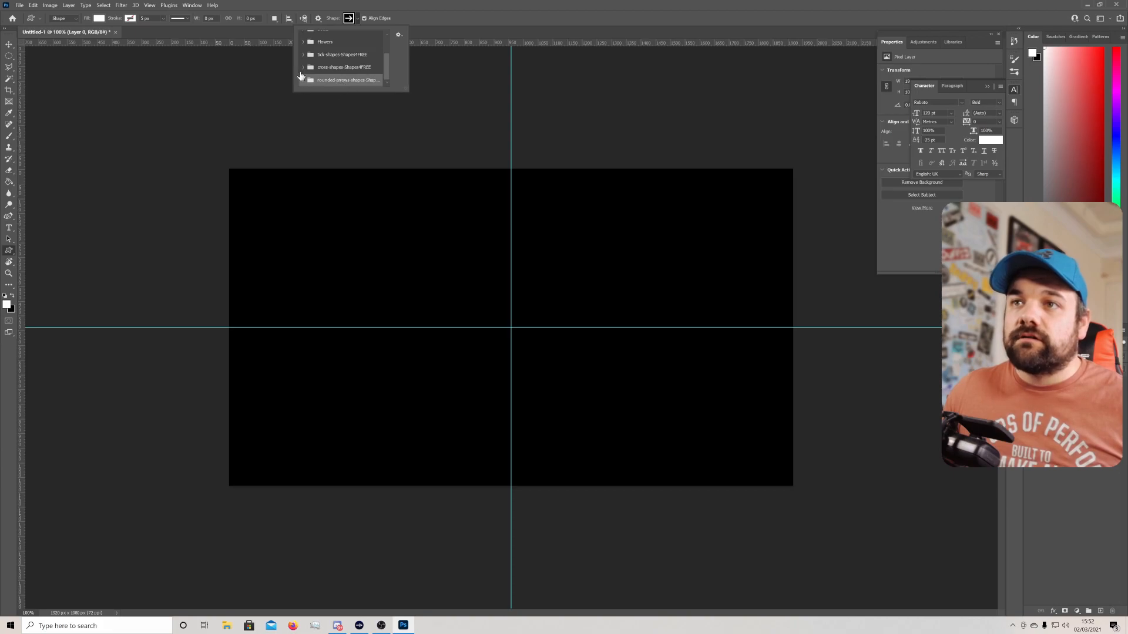
pyautogui.click(304, 81)
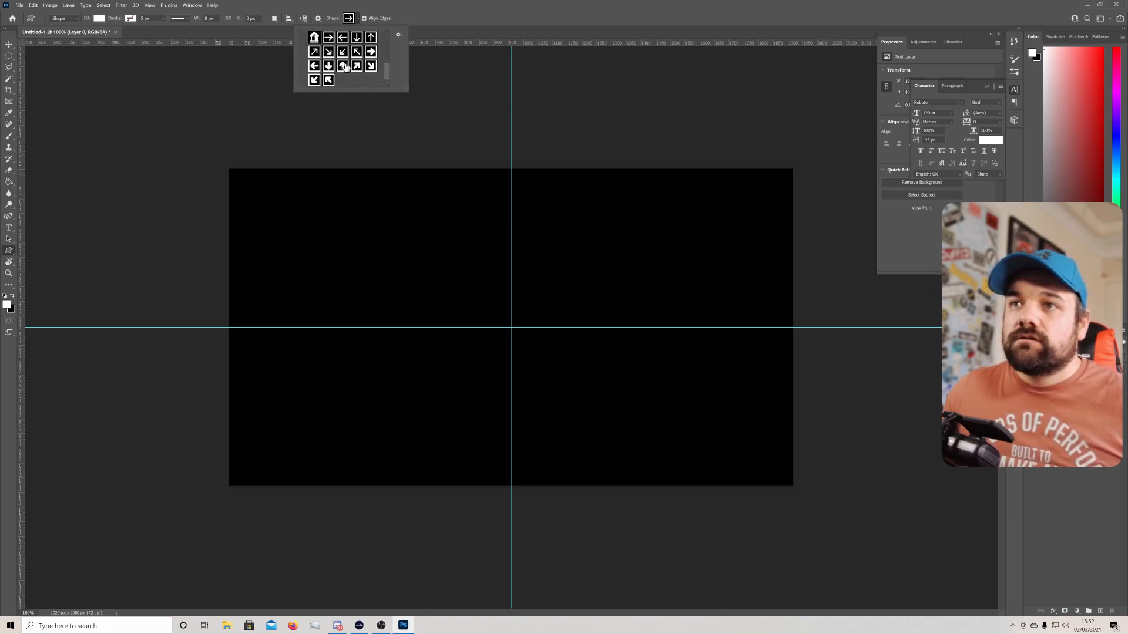
pyautogui.click(343, 67)
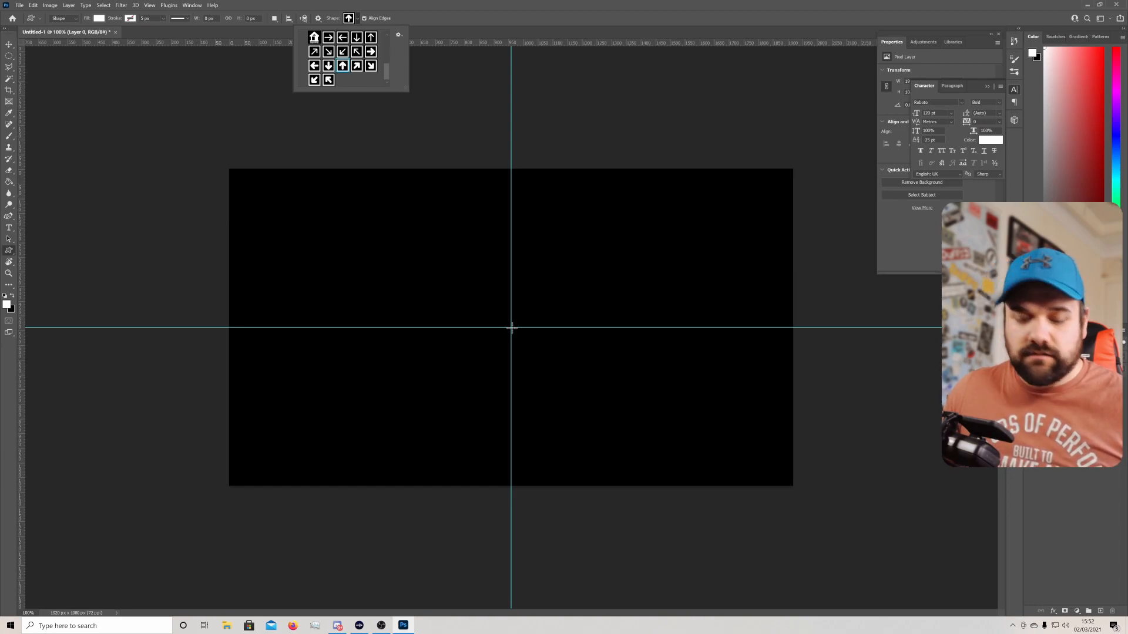
# - Draw the arrow shape outward from the guide crossing at about 1512 × 1512 px and fill it with white
pyautogui.moveTo(512, 328); pyautogui.dragTo(564, 290)
pyautogui.moveTo(511, 328)
pyautogui.mouseDown()
pyautogui.moveTo(597, 244)
pyautogui.moveTo(723, 169)
pyautogui.moveTo(895, 104)
pyautogui.mouseUp()
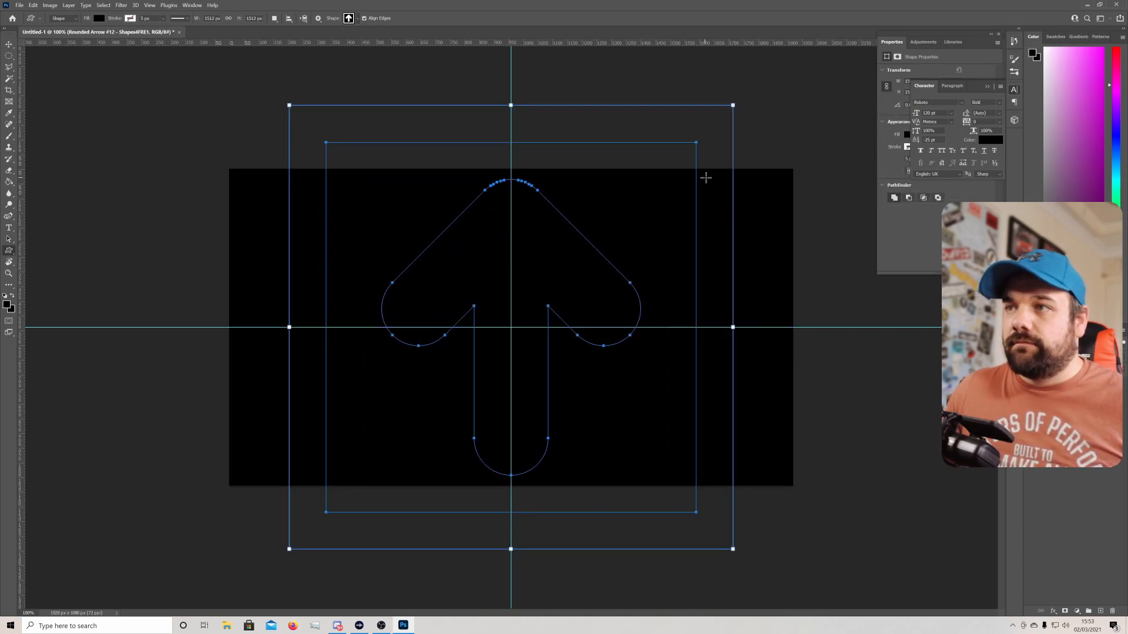
pyautogui.click(99, 19)
pyautogui.click(53, 65)
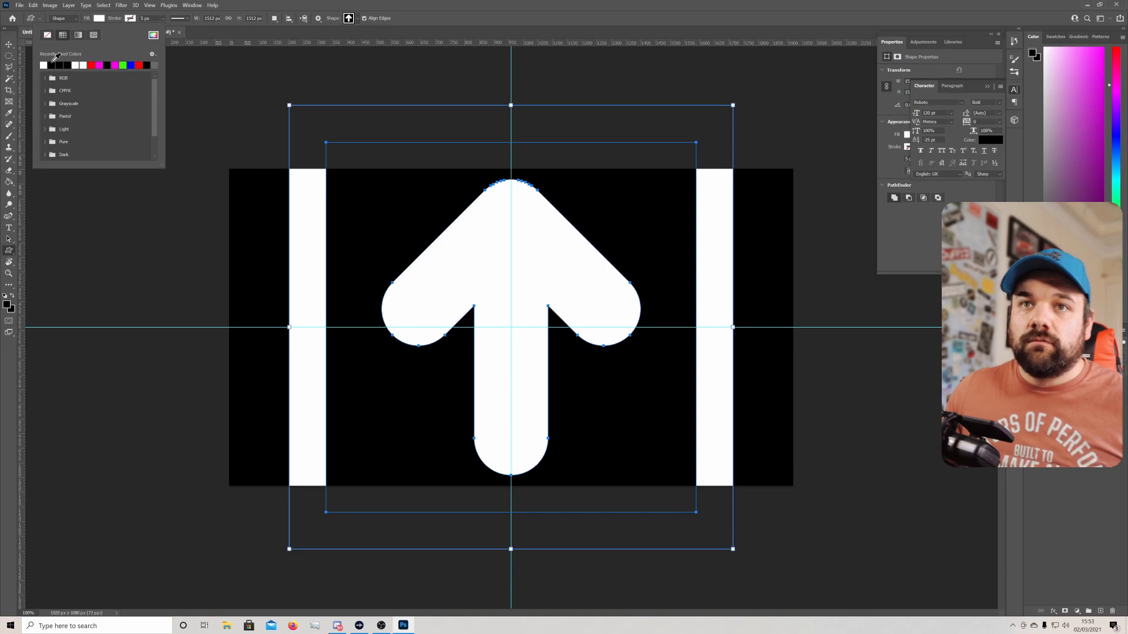
pyautogui.press('Return')
# - Rasterize the rounded arrow's shape layer
pyautogui.click(1063, 442)
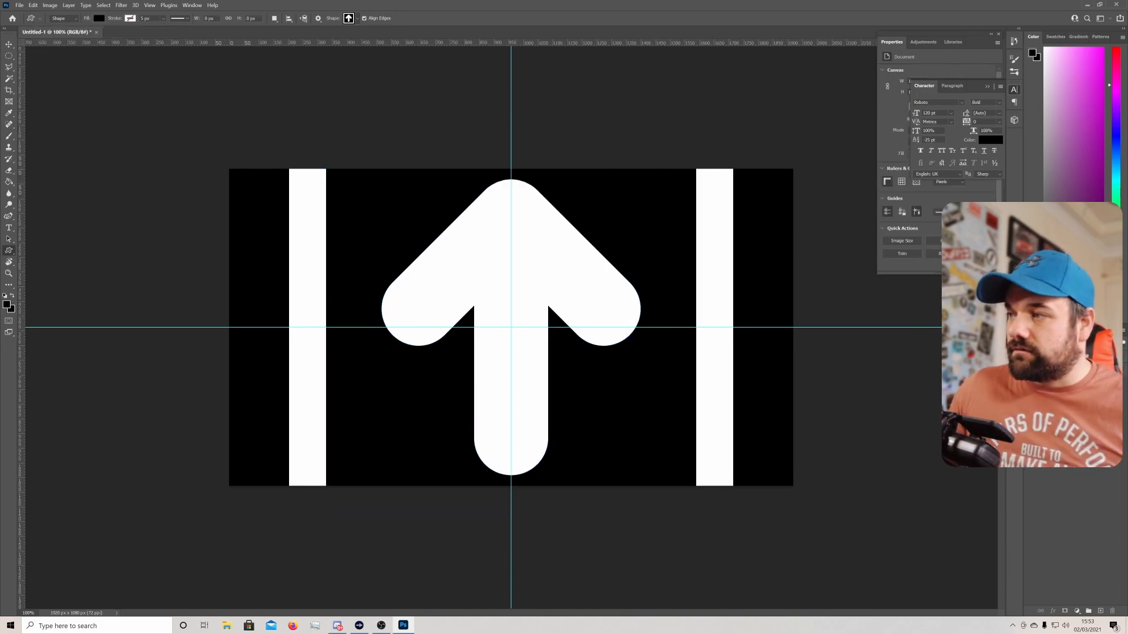
pyautogui.rightClick(1064, 380)
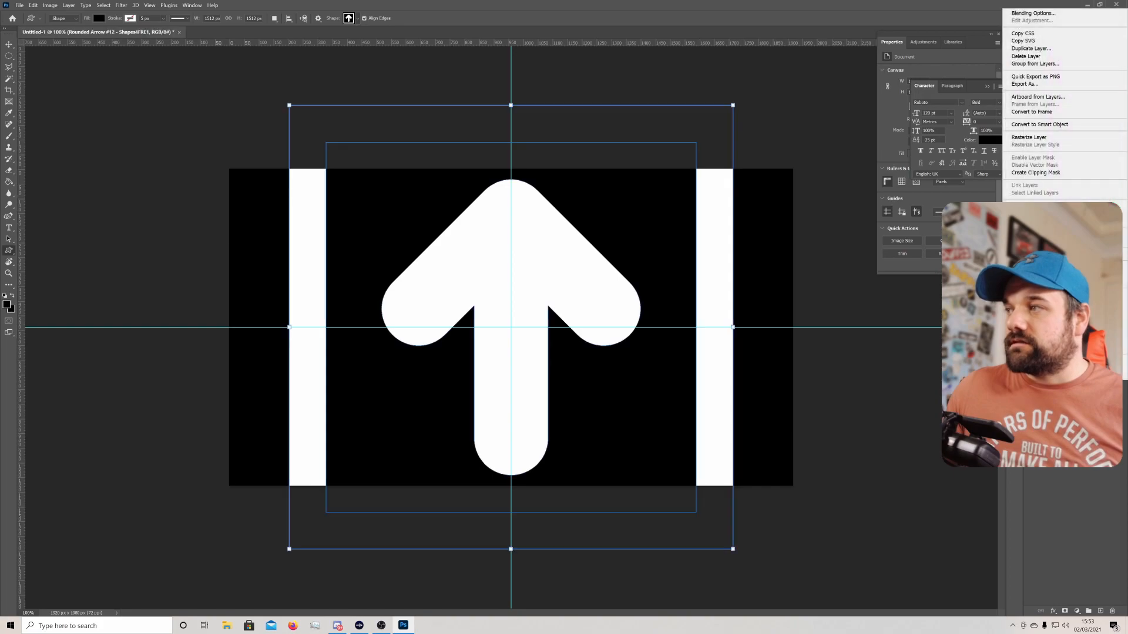
pyautogui.click(1043, 143)
# - Delete the white frame bars on both sides of the arrow using rectangular selections, then deselect
pyautogui.click(9, 55)
pyautogui.moveTo(229, 169); pyautogui.dragTo(352, 508)
pyautogui.press('Delete')
pyautogui.moveTo(795, 136); pyautogui.dragTo(685, 590)
pyautogui.press('Delete')
pyautogui.hotkey('ctrl', 'd')
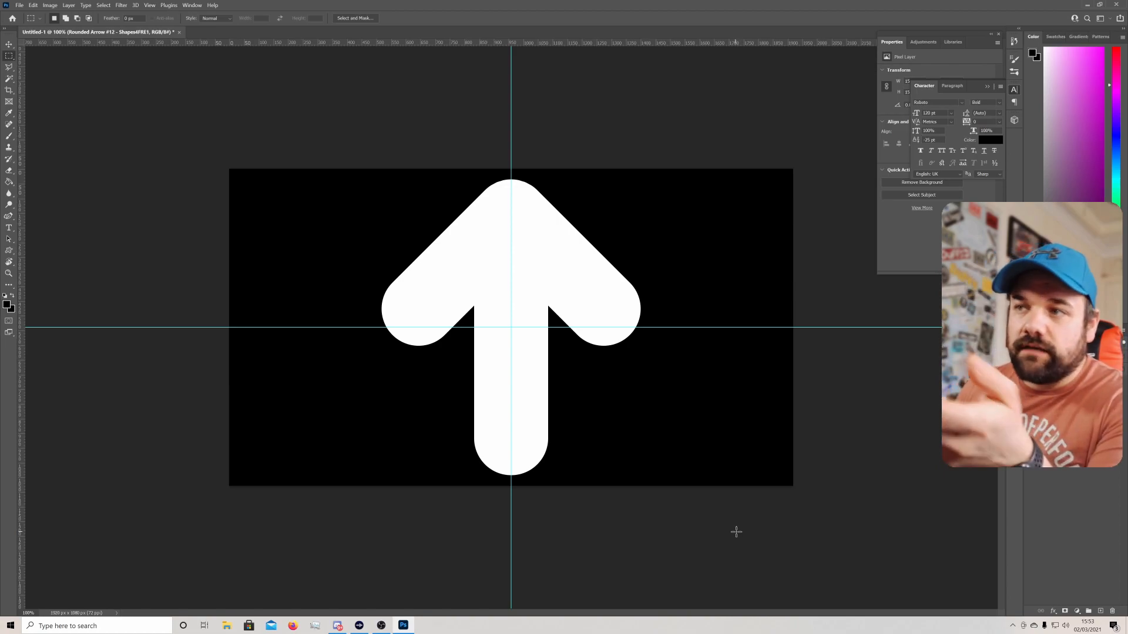
# - Delete the arrow layer and draw a rounded square of about 1026 × 1026 px outward from the guide crossing
pyautogui.press('Delete')
pyautogui.click(8, 252)
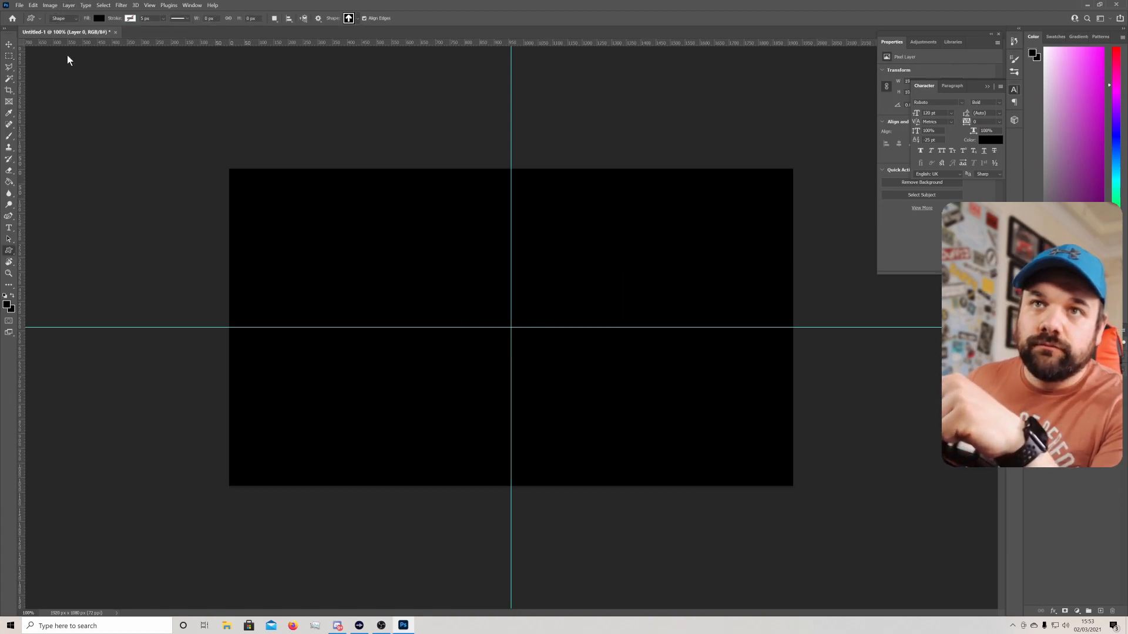
pyautogui.rightClick(9, 251)
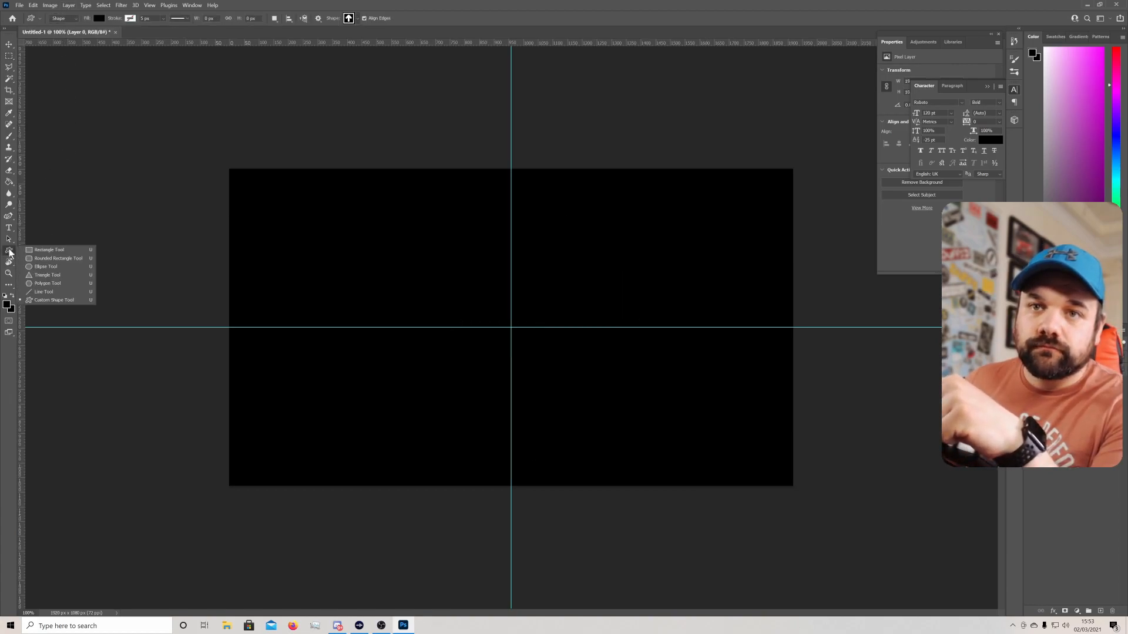
pyautogui.click(55, 260)
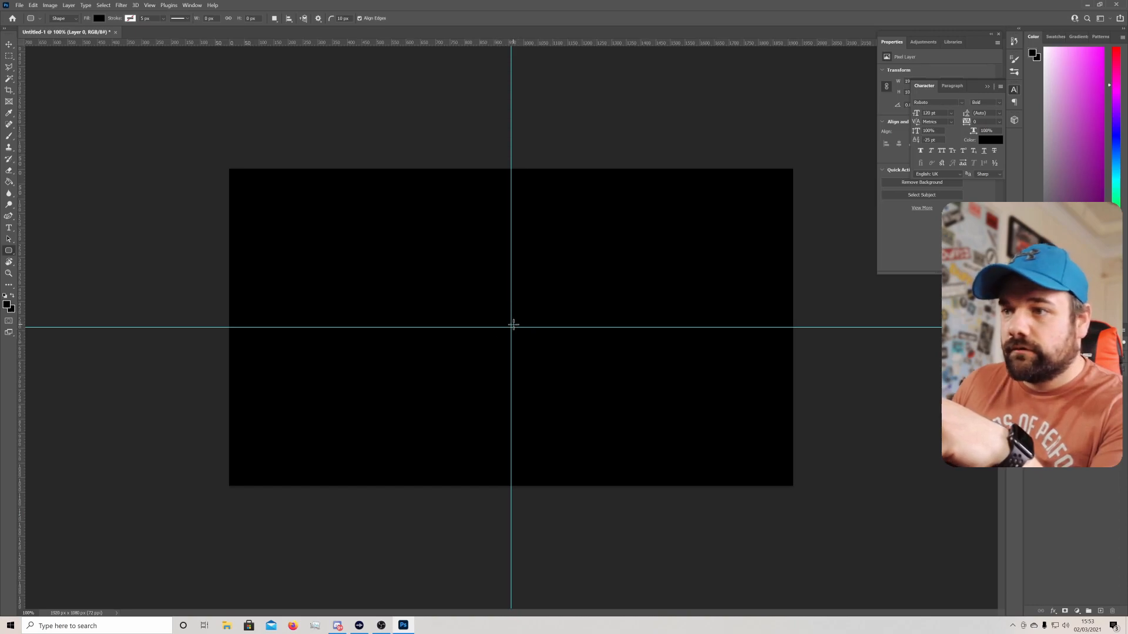
pyautogui.moveTo(511, 327); pyautogui.dragTo(662, 177)
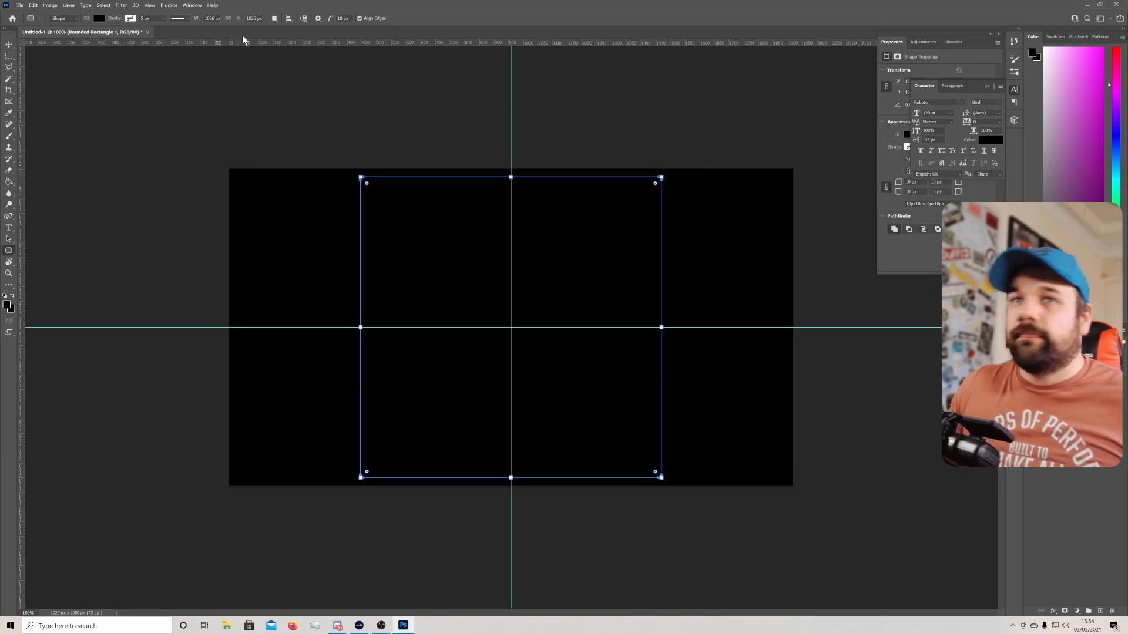
# - Set the rounded square's fill to white
pyautogui.click(99, 18)
pyautogui.click(46, 64)
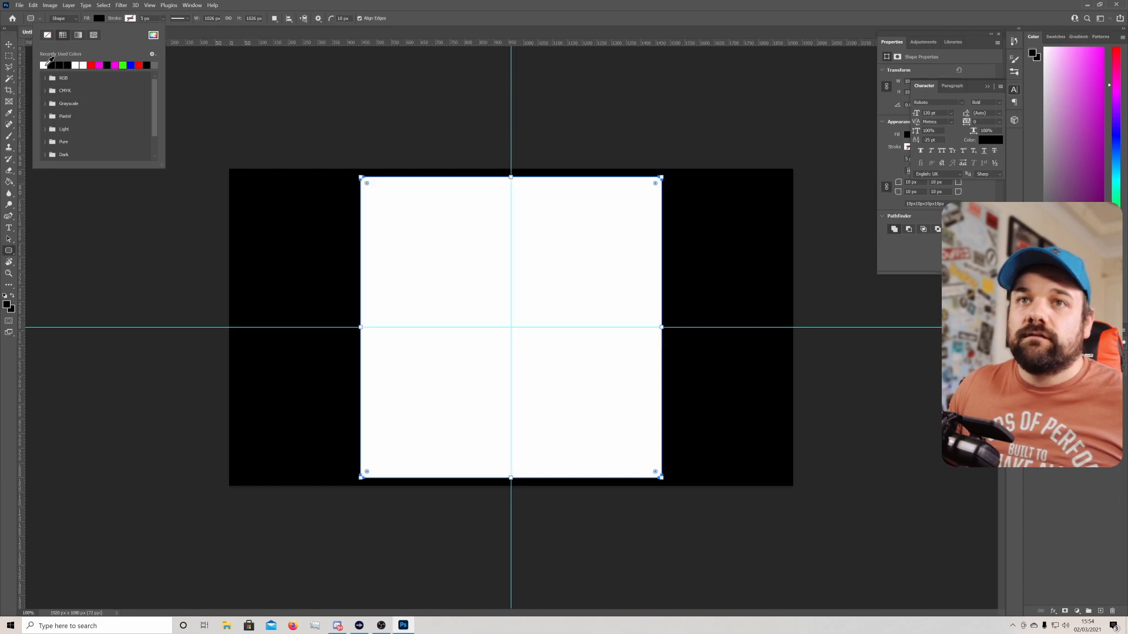
pyautogui.click(192, 36)
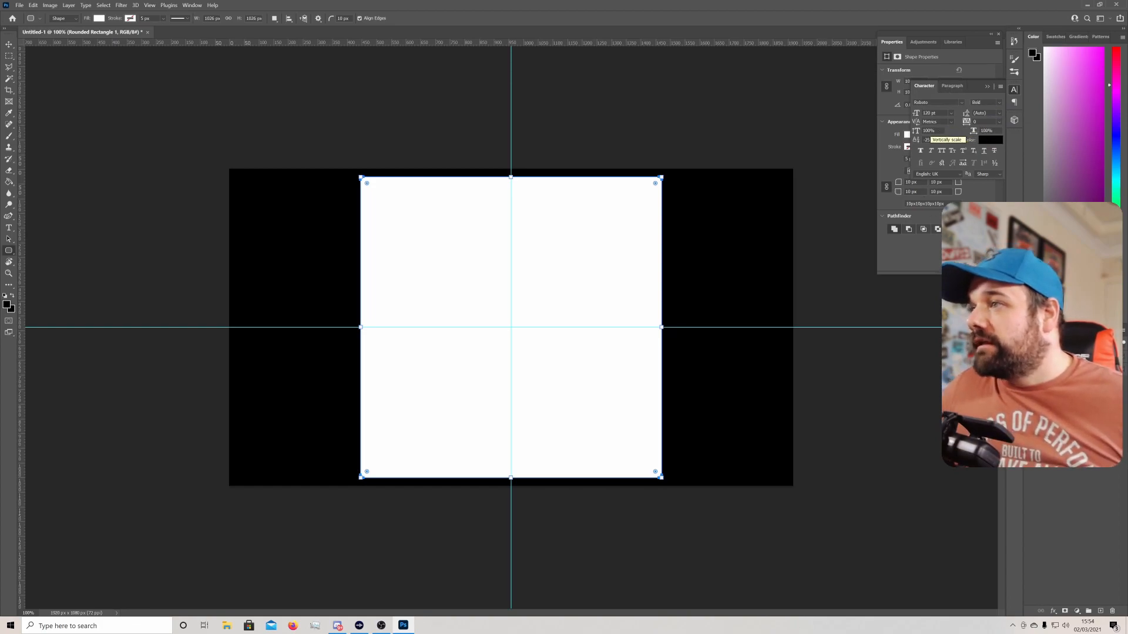
# - Set all four corner radii of the white square to 40 px
pyautogui.click(915, 191)
pyautogui.click(908, 183)
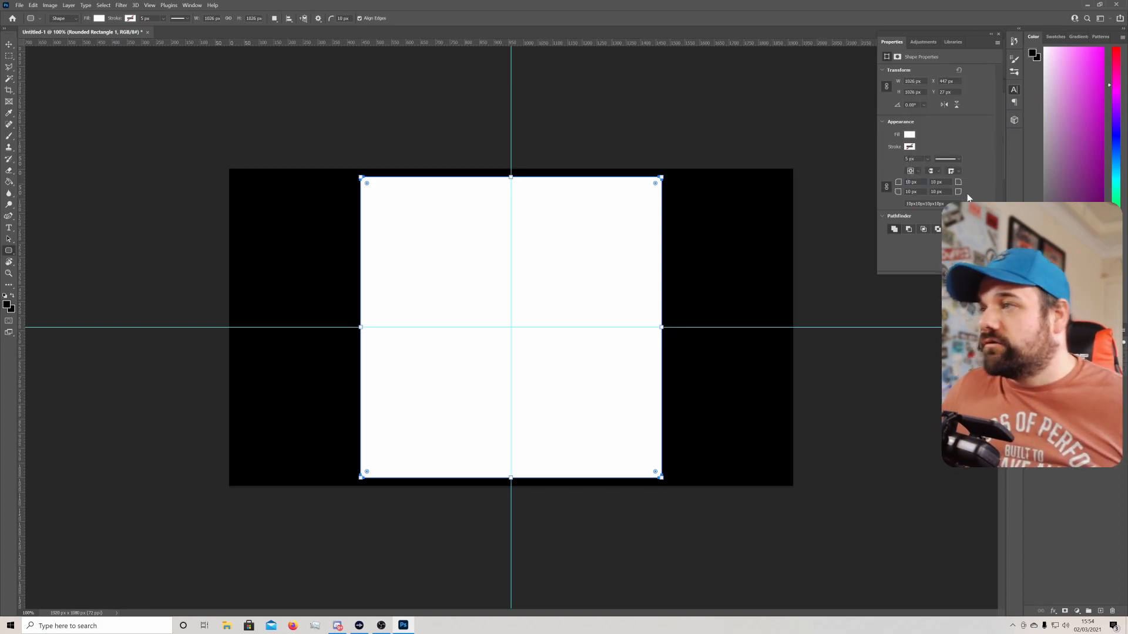
pyautogui.press('BackSpace')
pyautogui.press('BackSpace')
pyautogui.write('40')
pyautogui.press('Return')
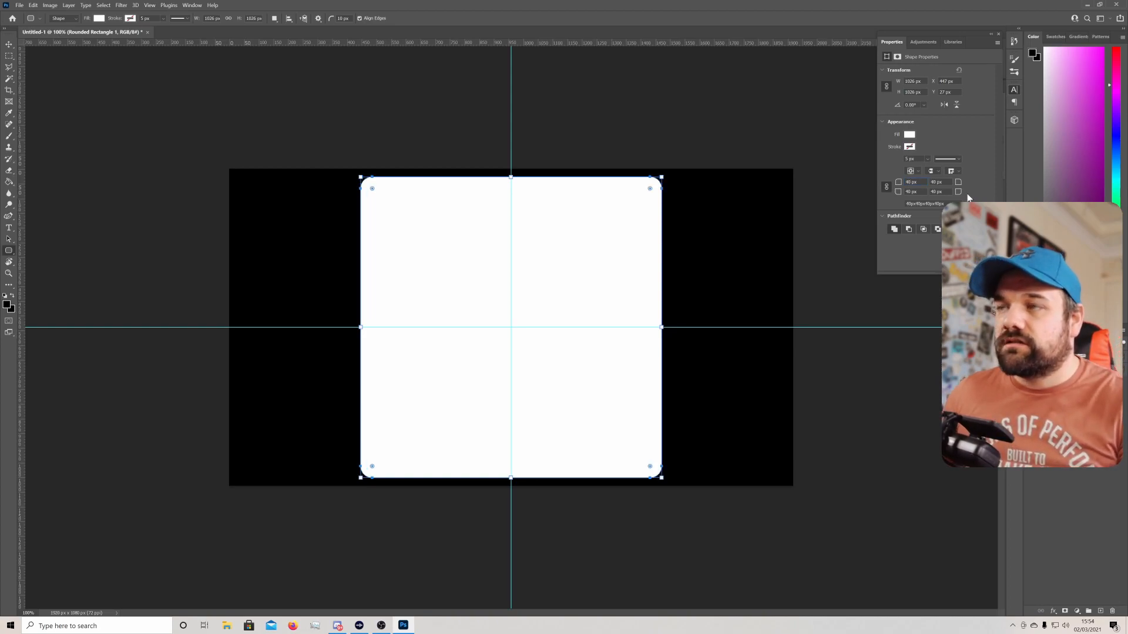
# - Increase all four corner radii of the white square to 513 px
pyautogui.click(909, 182)
pyautogui.press('BackSpace')
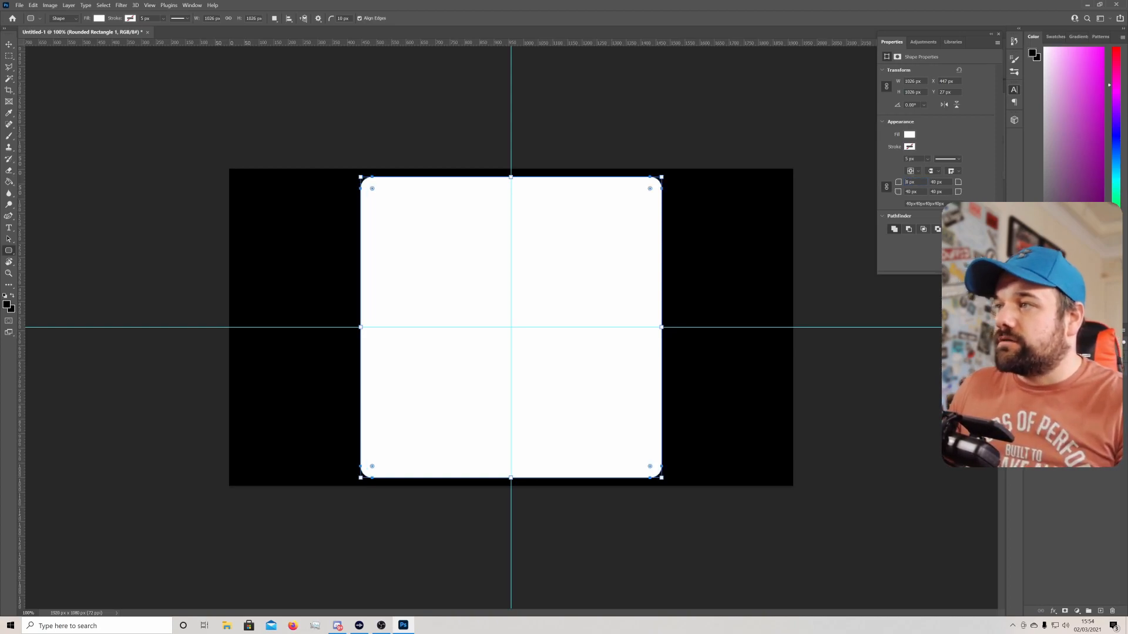
pyautogui.write('100')
pyautogui.press('Return')
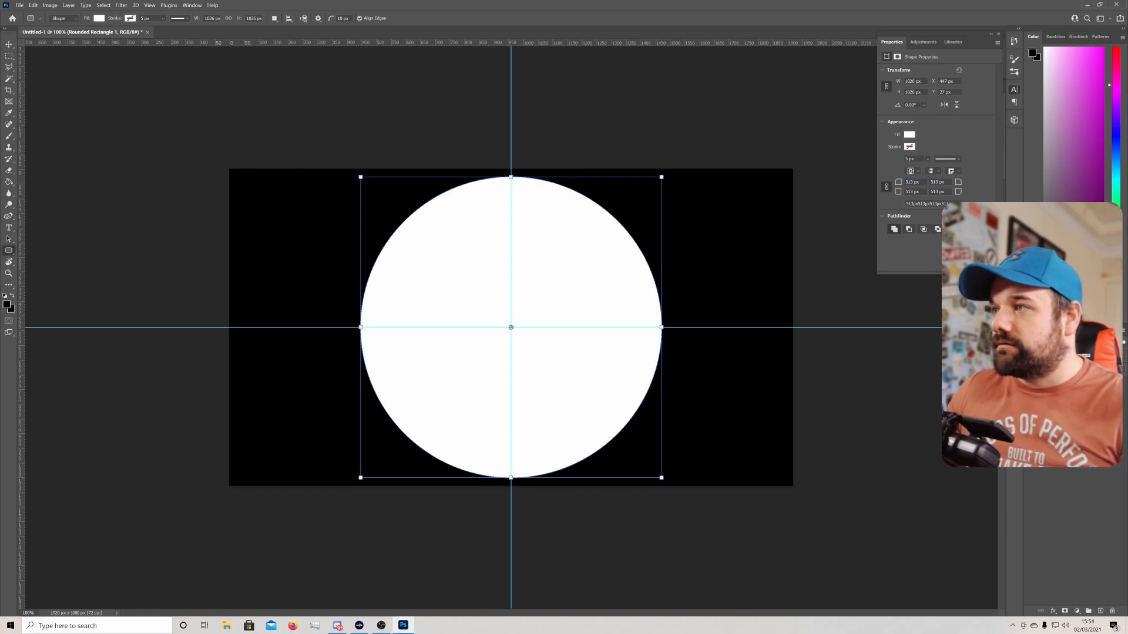
# - Set all four corner radii of the white square to 100 px and rasterize its layer
pyautogui.doubleClick(909, 182)
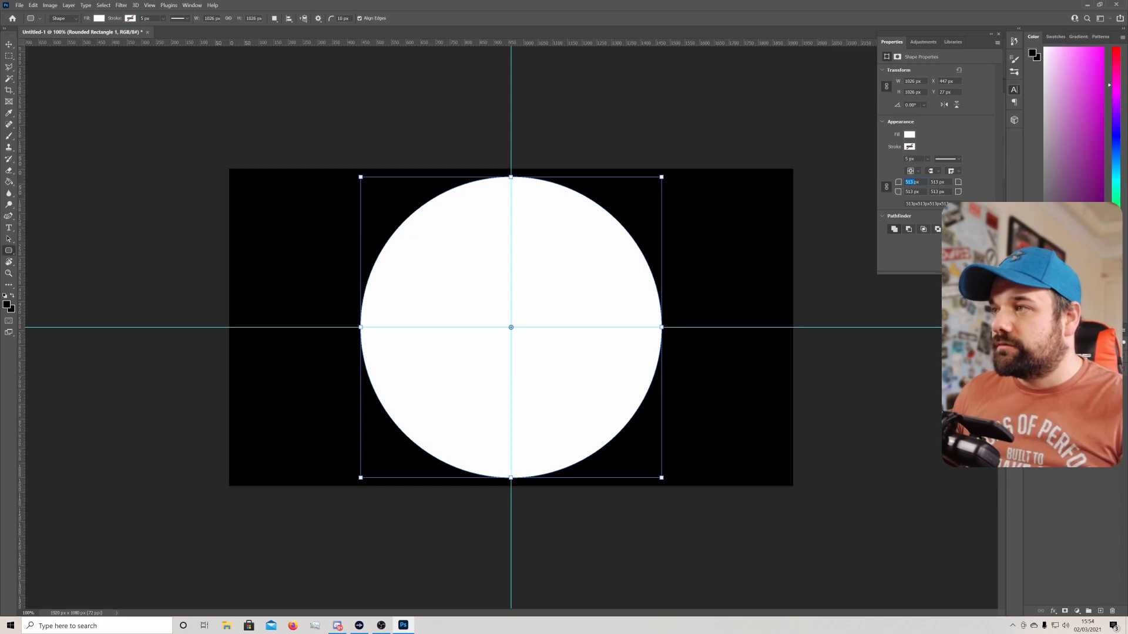
pyautogui.write('100')
pyautogui.press('Return')
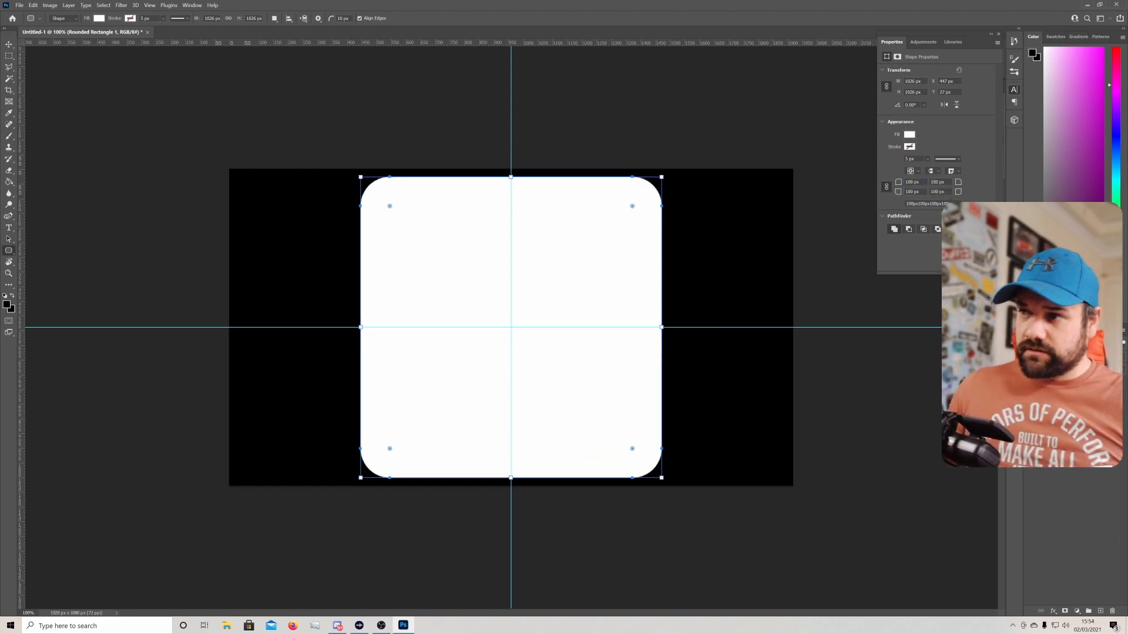
pyautogui.rightClick(998, 279)
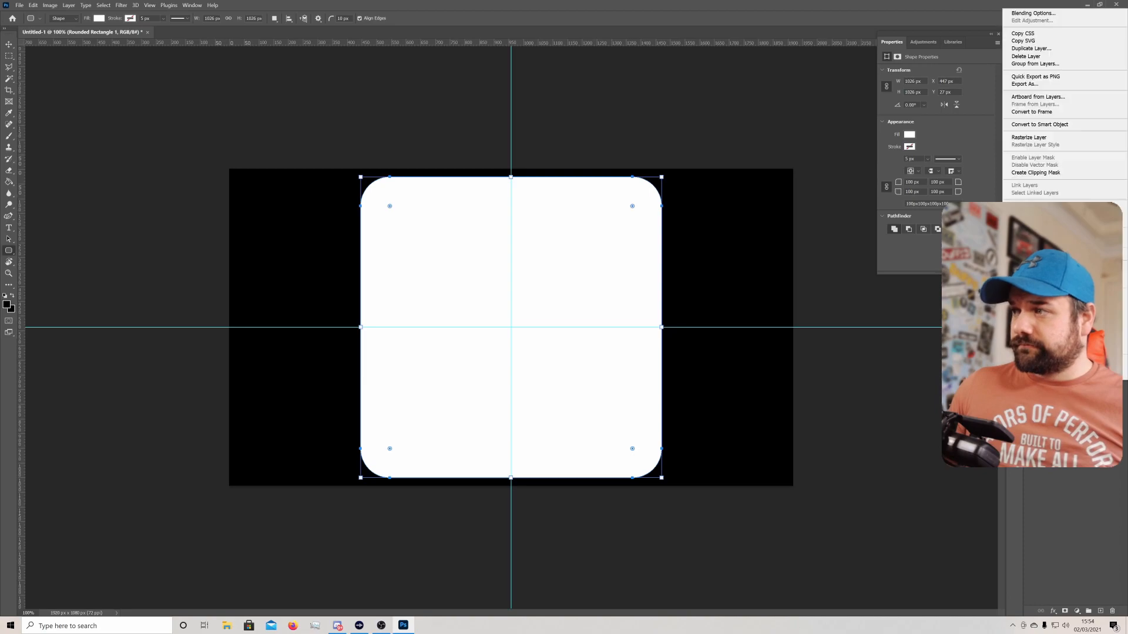
pyautogui.click(1043, 137)
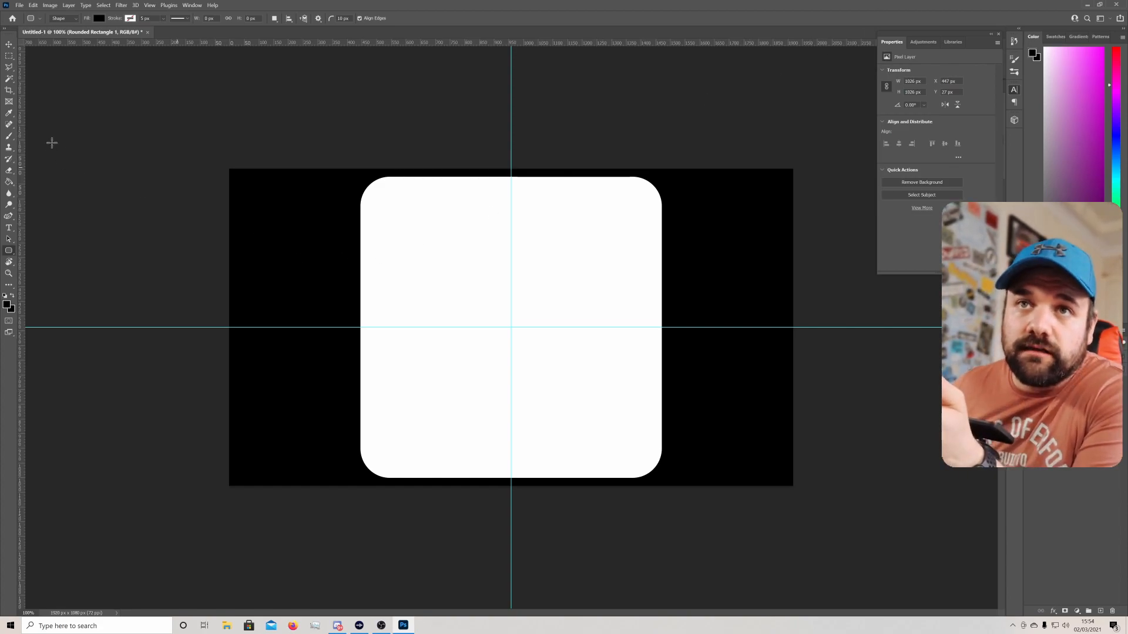
# - Save the image to the Desktop as a PNG file named Mask
pyautogui.click(19, 4)
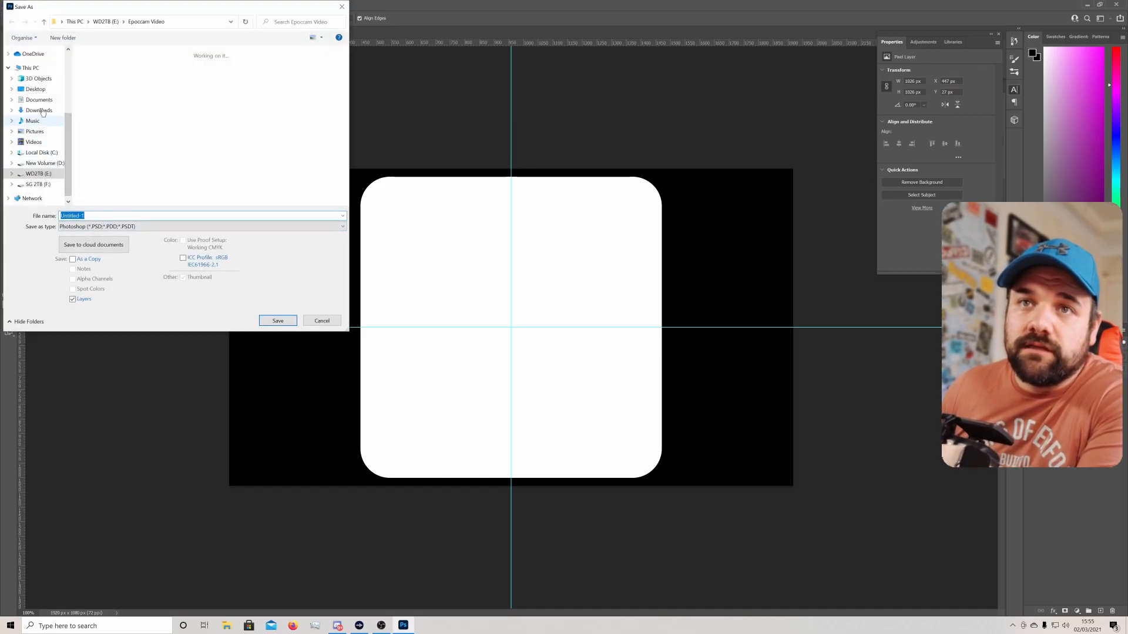
pyautogui.click(36, 89)
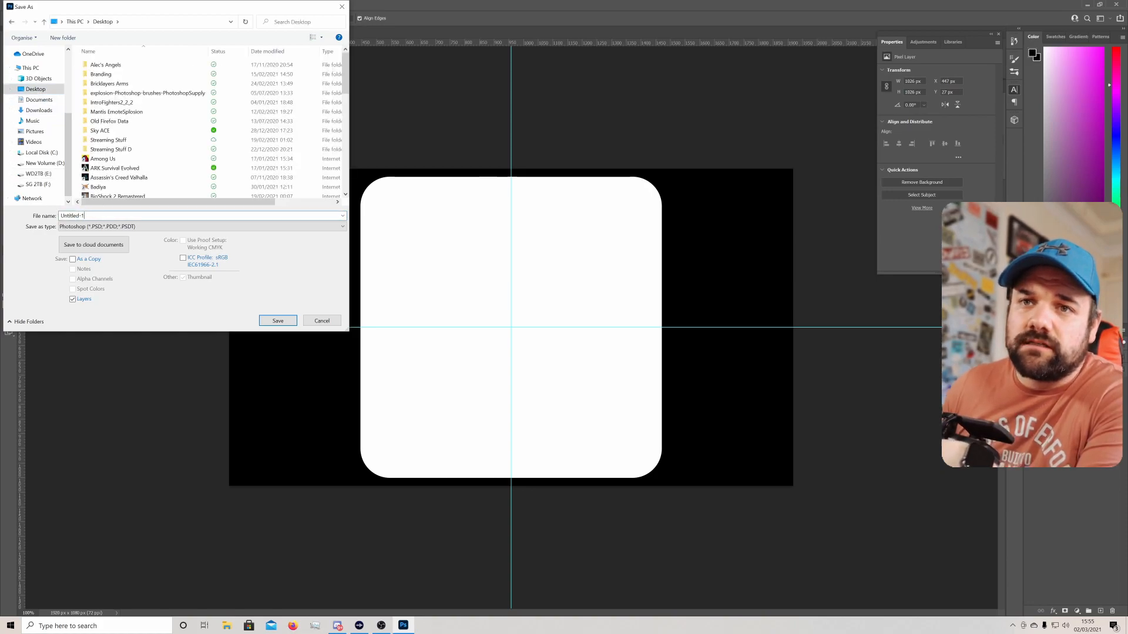
pyautogui.moveTo(84, 216); pyautogui.dragTo(55, 219)
pyautogui.write('Mask')
pyautogui.click(144, 229)
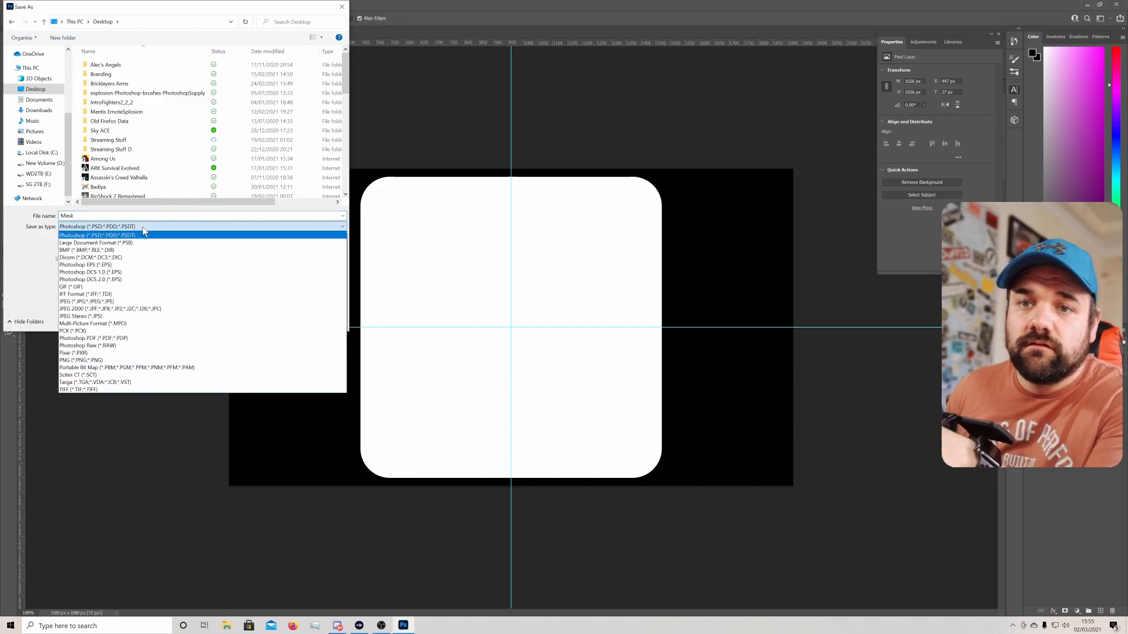
pyautogui.click(98, 360)
pyautogui.click(276, 318)
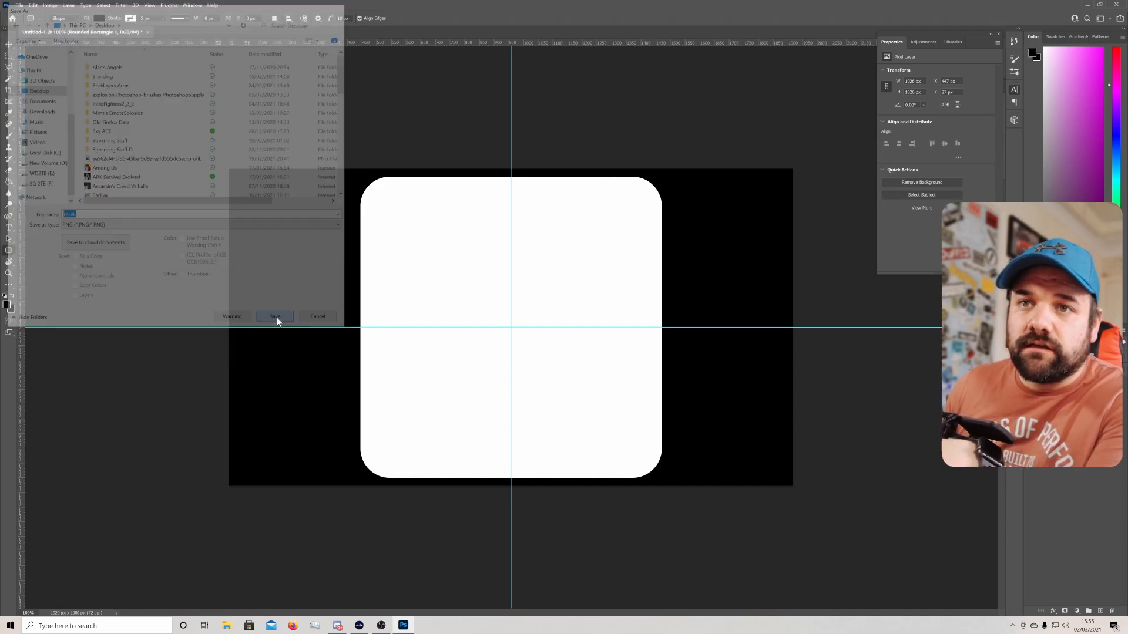
pyautogui.click(613, 190)
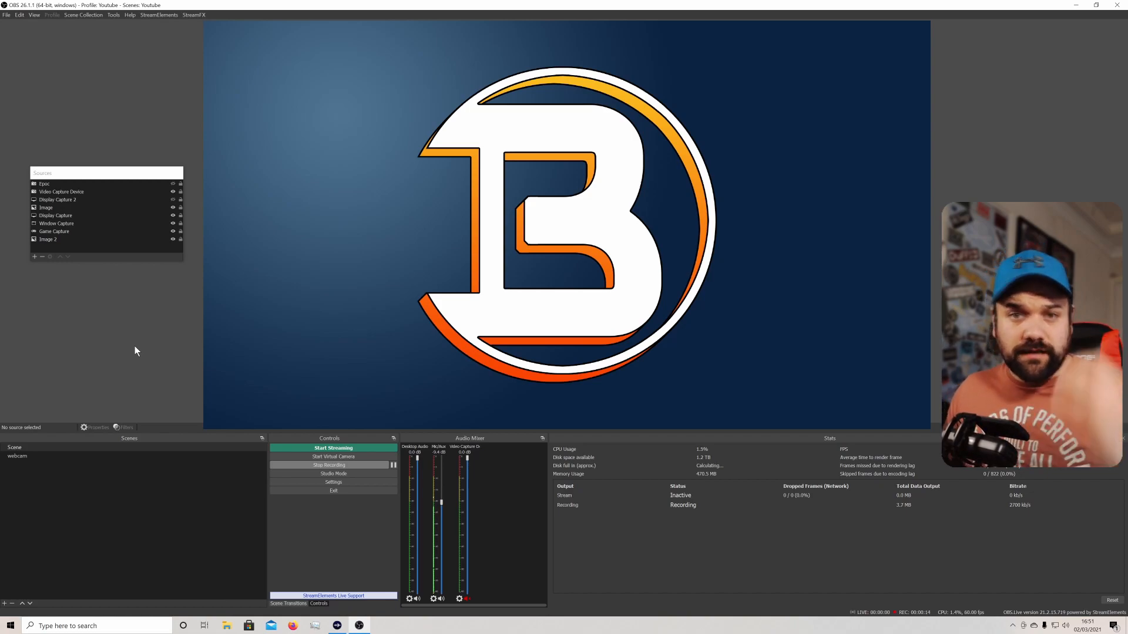
# - In OBS Studio, add an Image Mask/Blend effect filter to the Image source, keeping the default filter name
pyautogui.rightClick(50, 207)
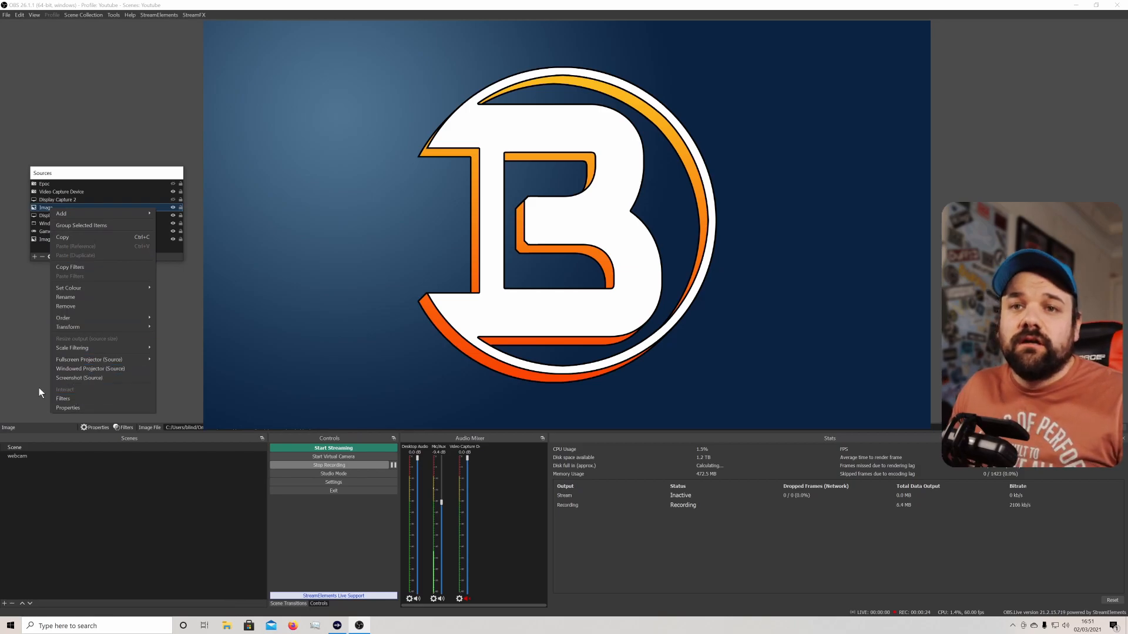
pyautogui.click(73, 399)
pyautogui.click(33, 388)
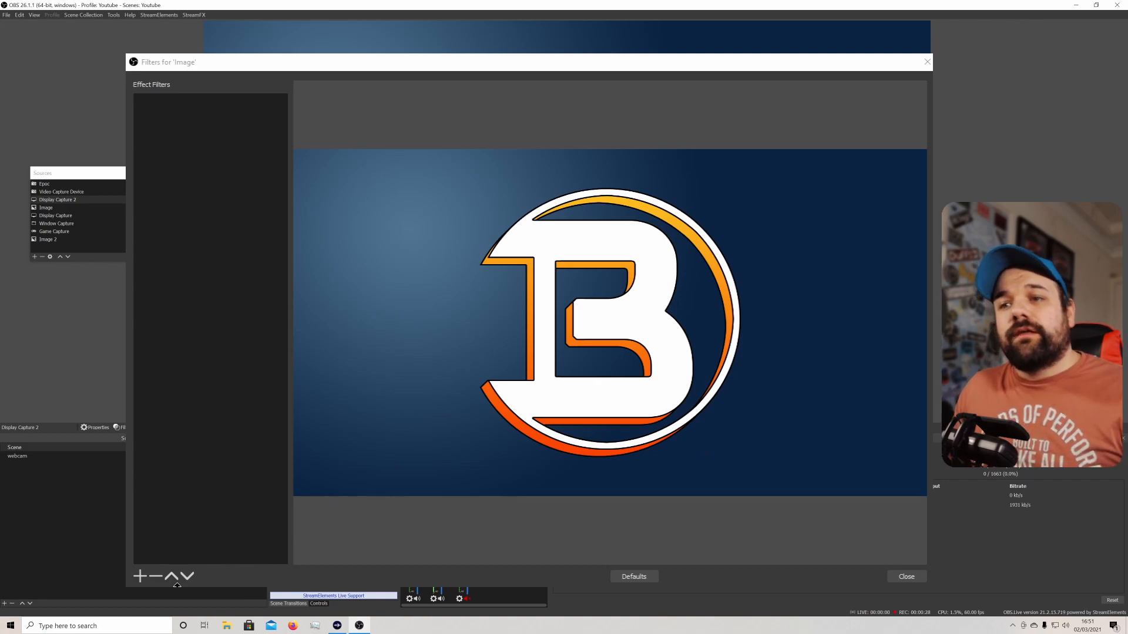
pyautogui.click(140, 577)
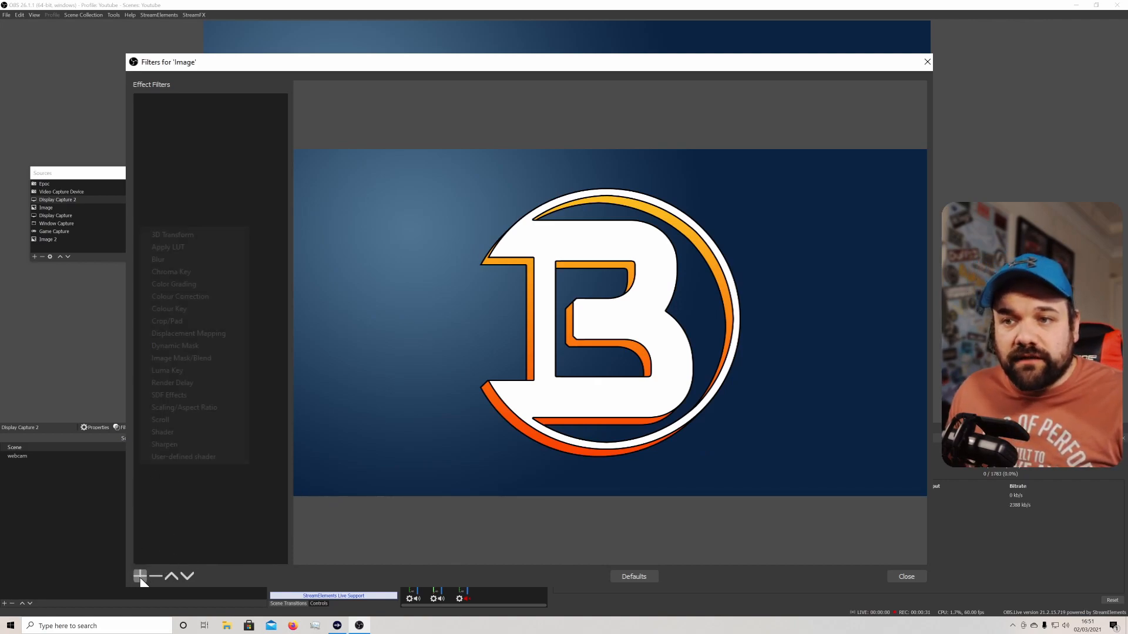
pyautogui.click(187, 359)
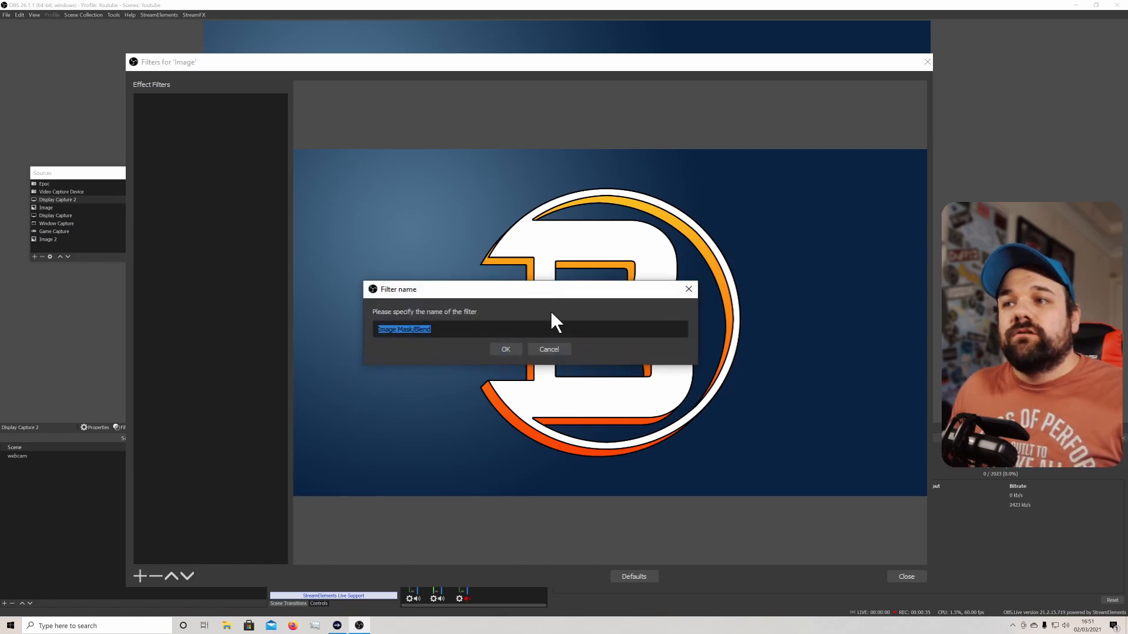
pyautogui.click(506, 348)
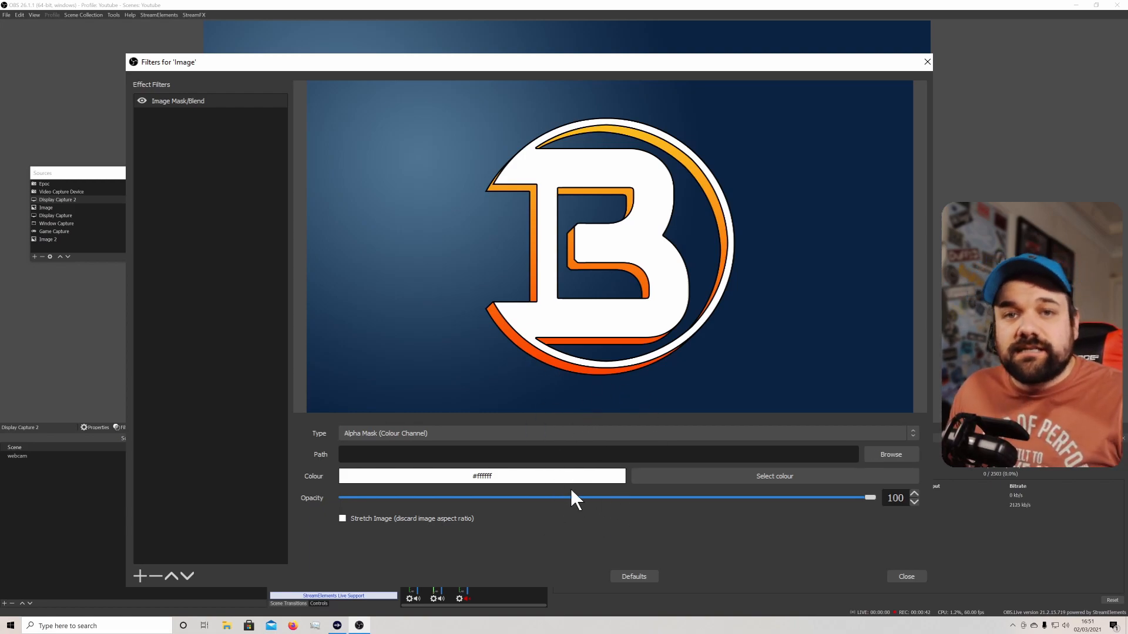
# - Load Mask.png from the Desktop as the filter's mask image, and return to the scene with the Image source selected
pyautogui.click(901, 456)
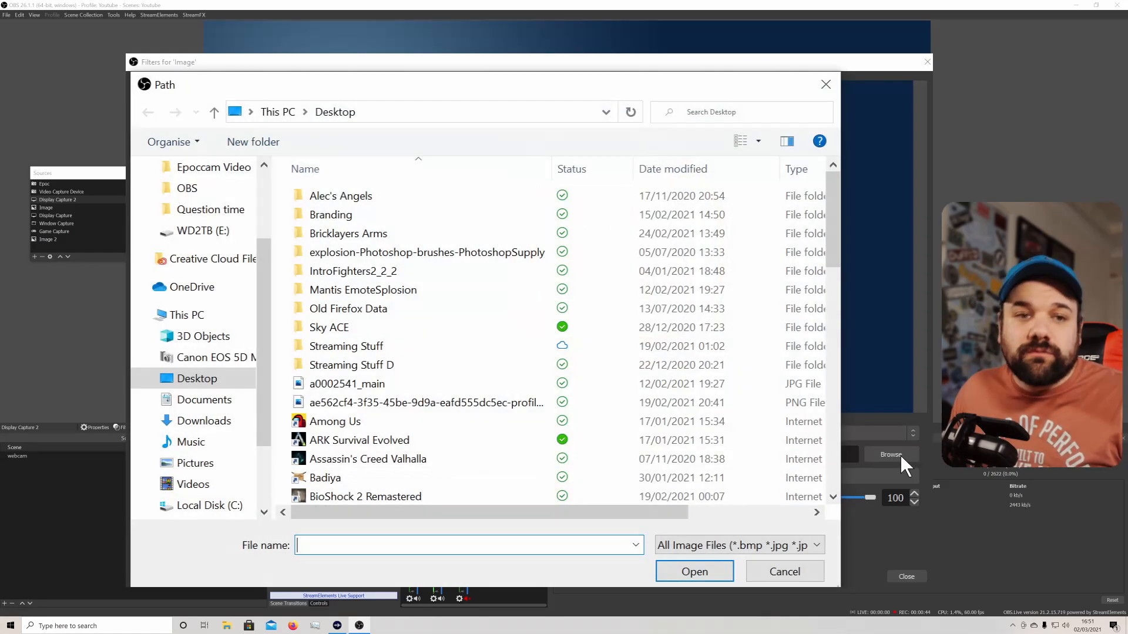
pyautogui.scroll(-5, 461, 352)
pyautogui.scroll(-2, 447, 371)
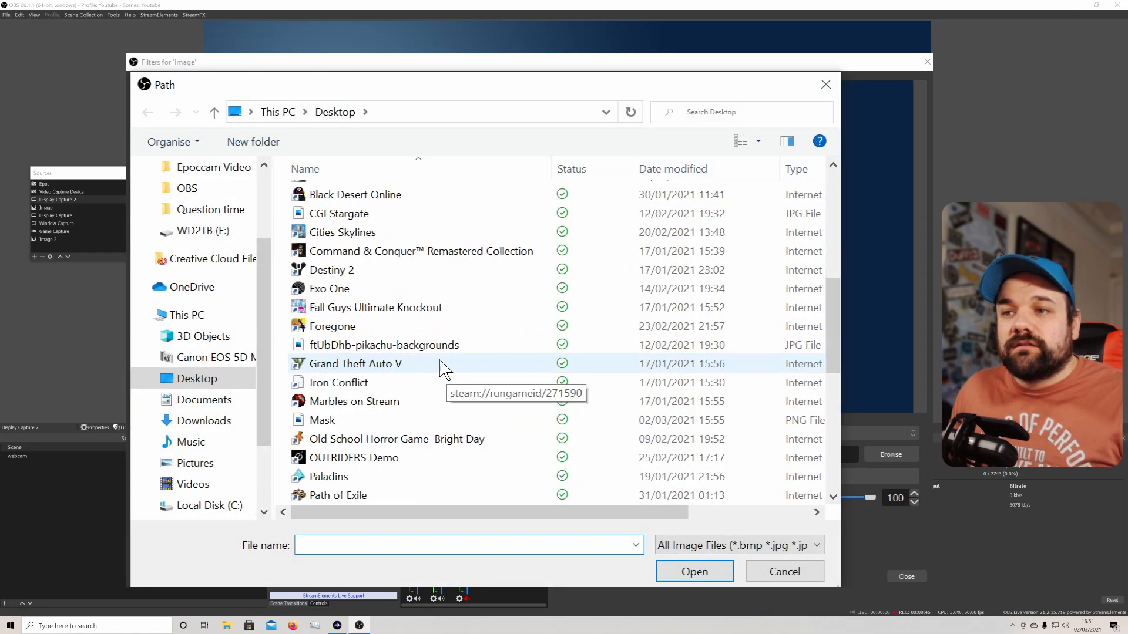
pyautogui.click(360, 421)
pyautogui.click(670, 579)
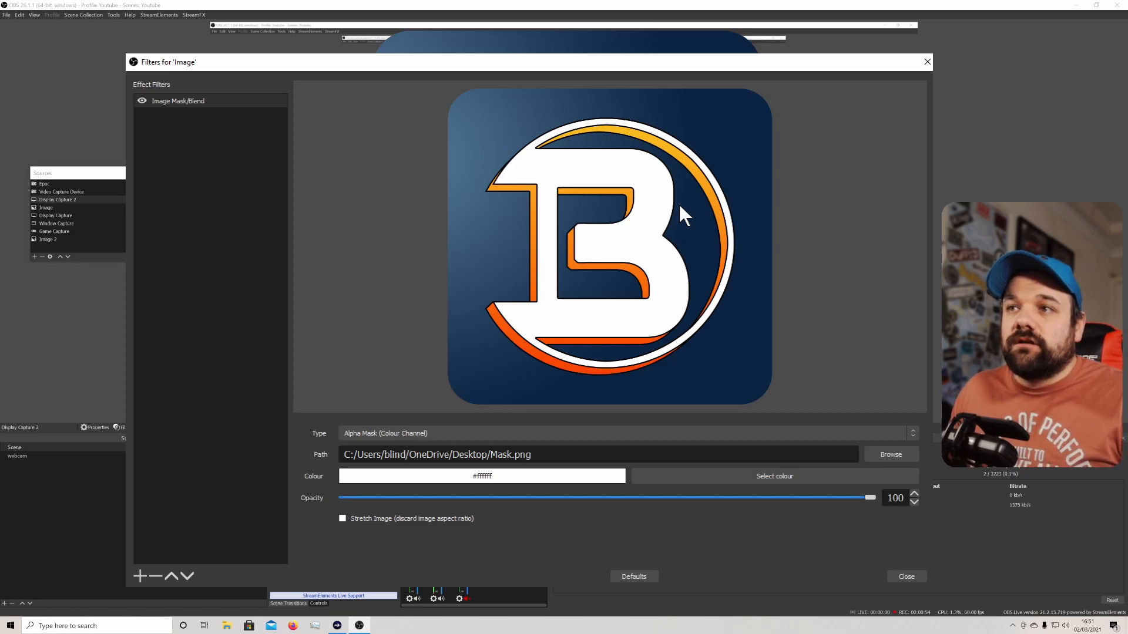
pyautogui.press('Escape')
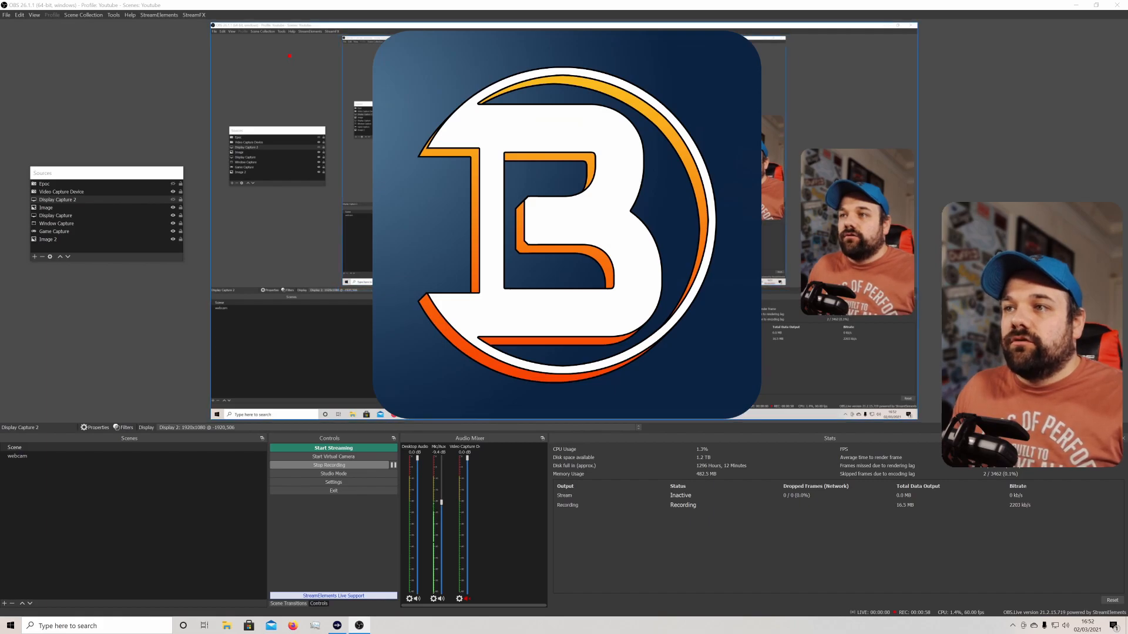
pyautogui.click(51, 209)
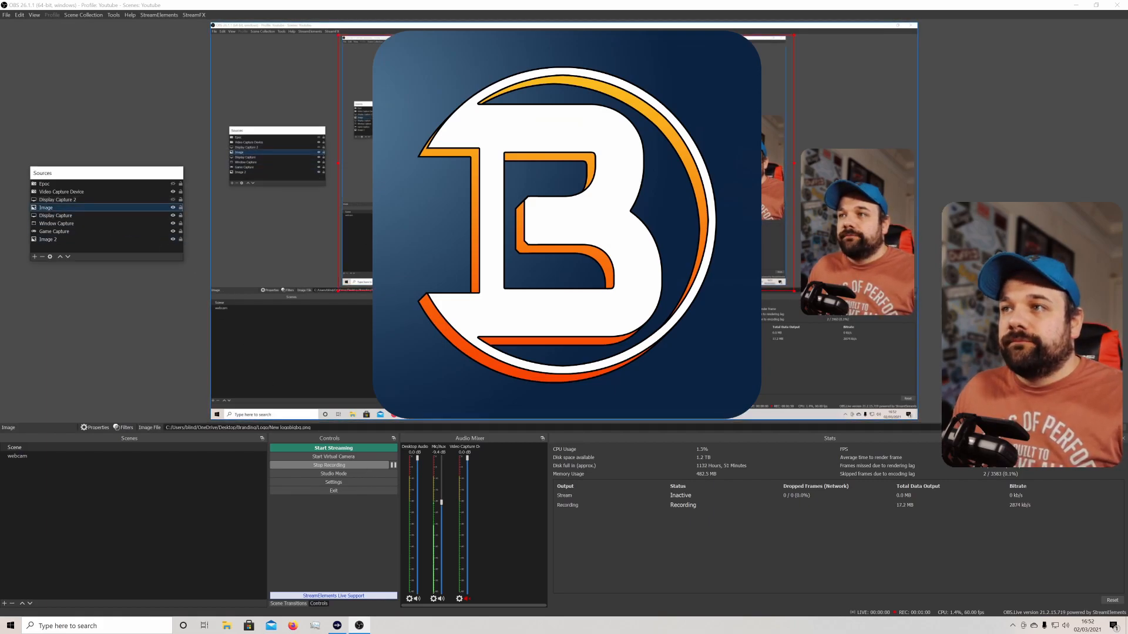